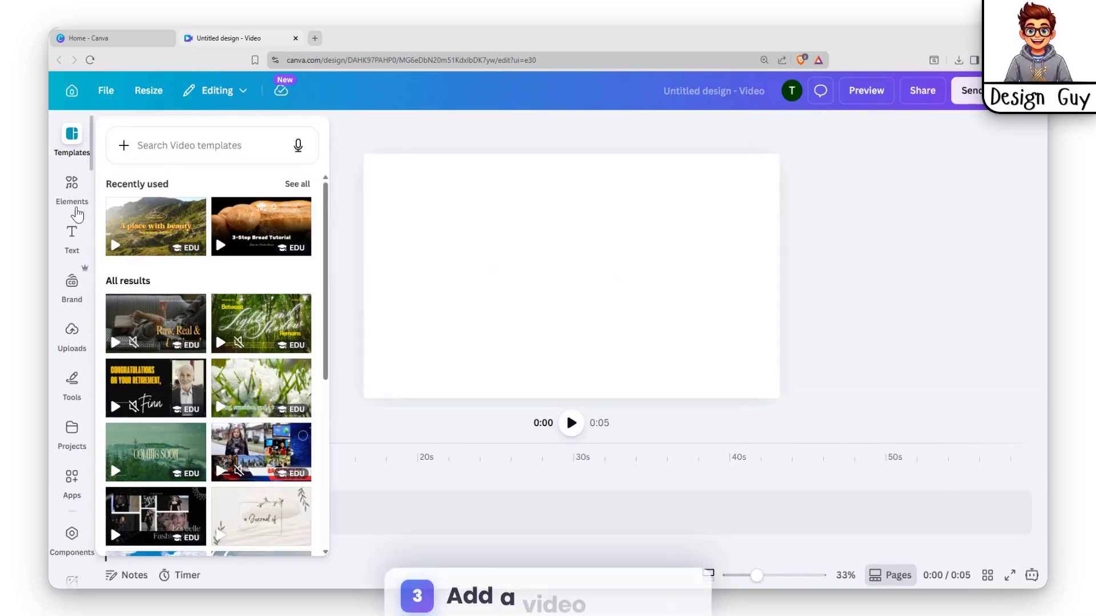
# Search the video elements for "new york" and add the daytime aerial city skyline clip to the blank design.
pyautogui.click(73, 191)
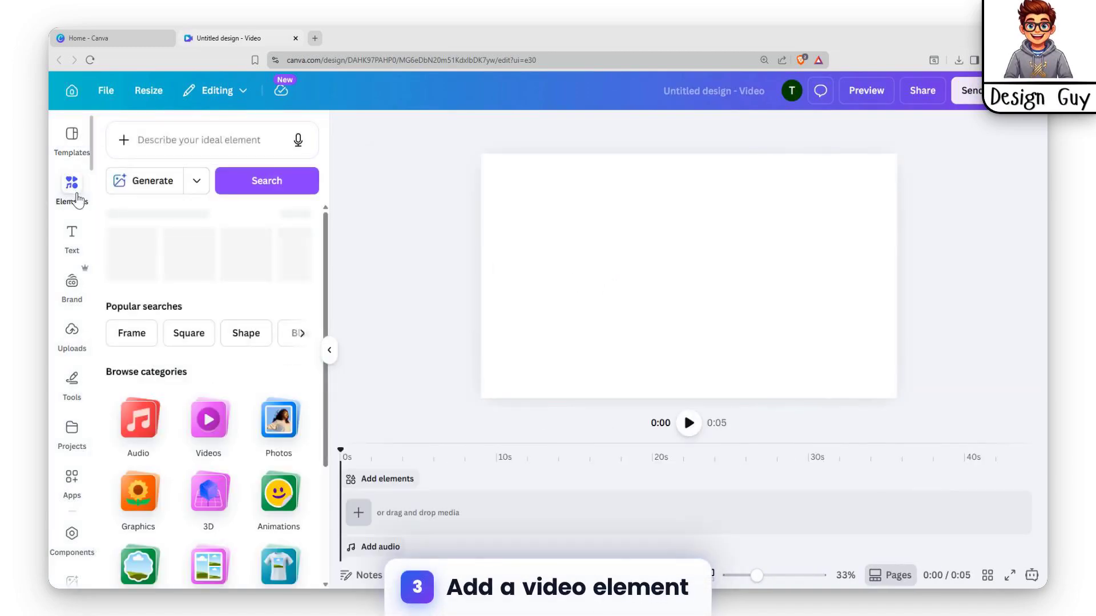
pyautogui.click(211, 422)
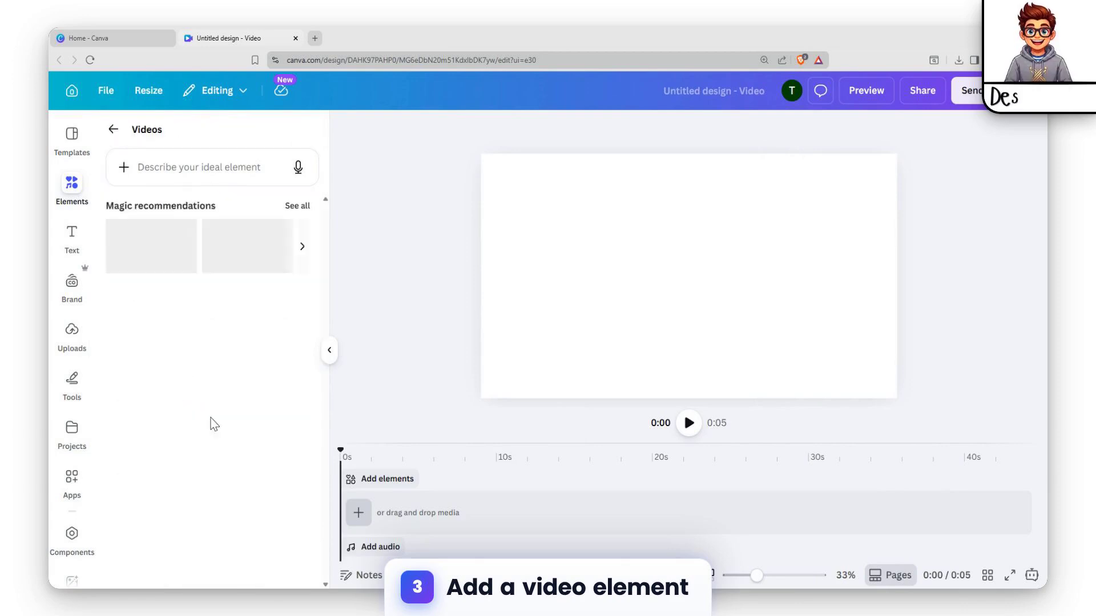
pyautogui.click(207, 167)
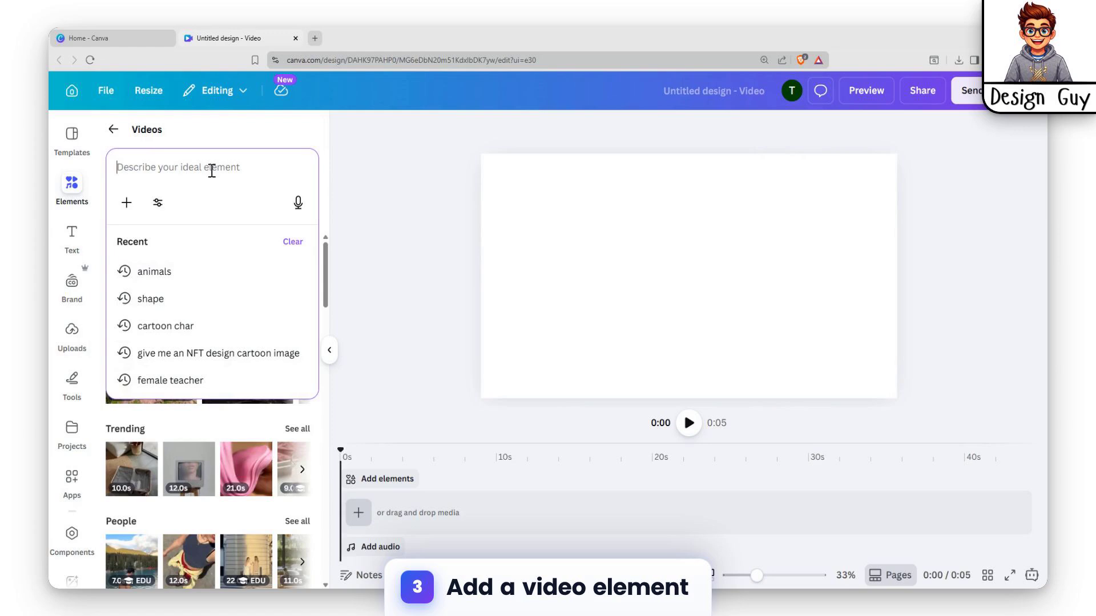
pyautogui.write('m')
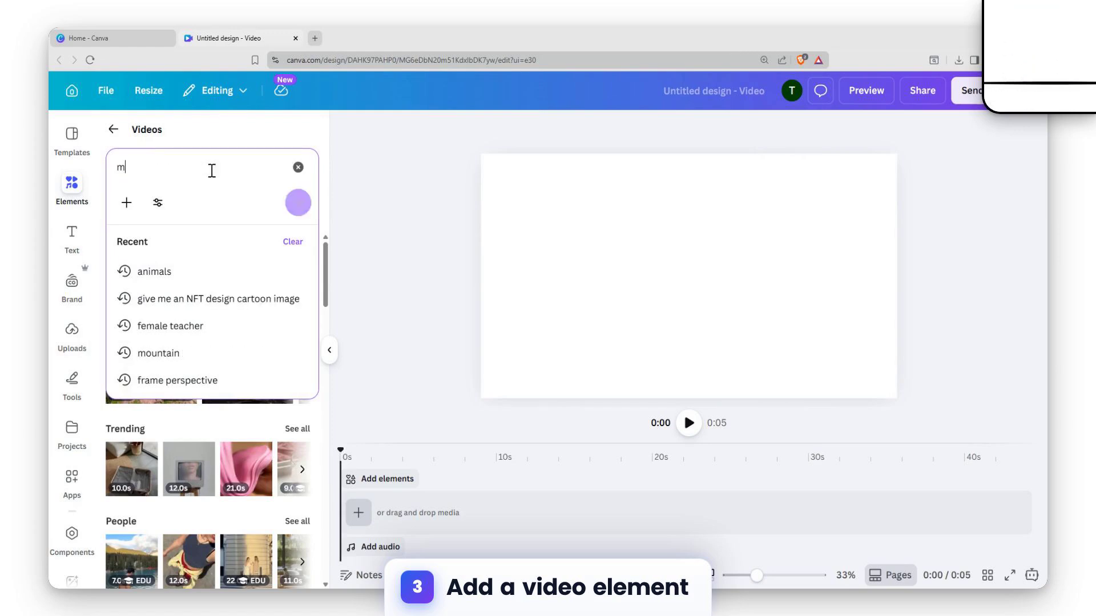
pyautogui.write('a')
pyautogui.press('BackSpace')
pyautogui.press('BackSpace')
pyautogui.write('ne')
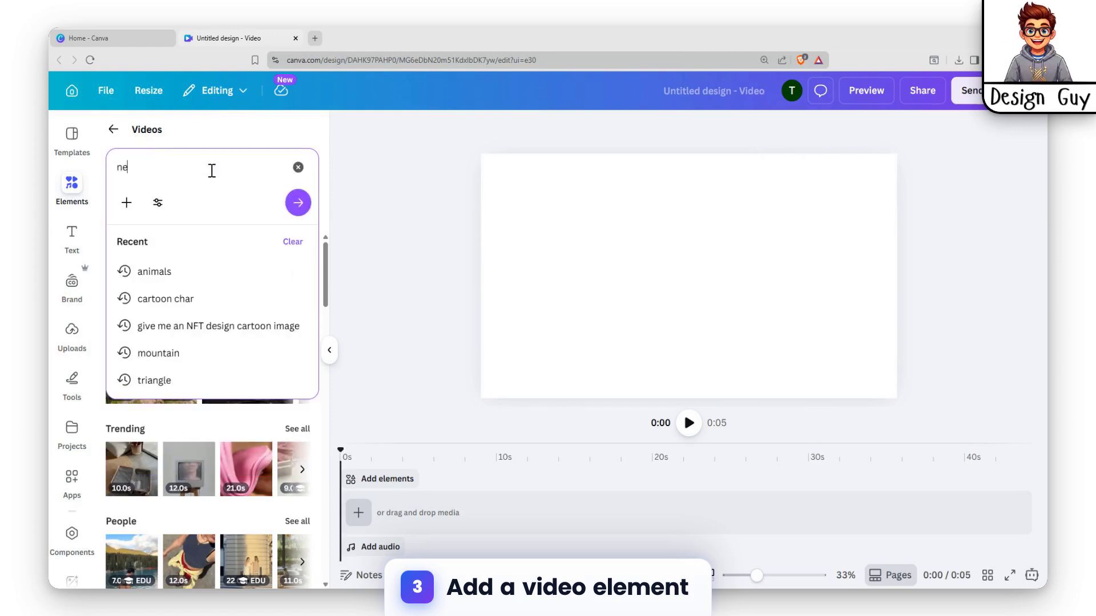
pyautogui.write('w yor')
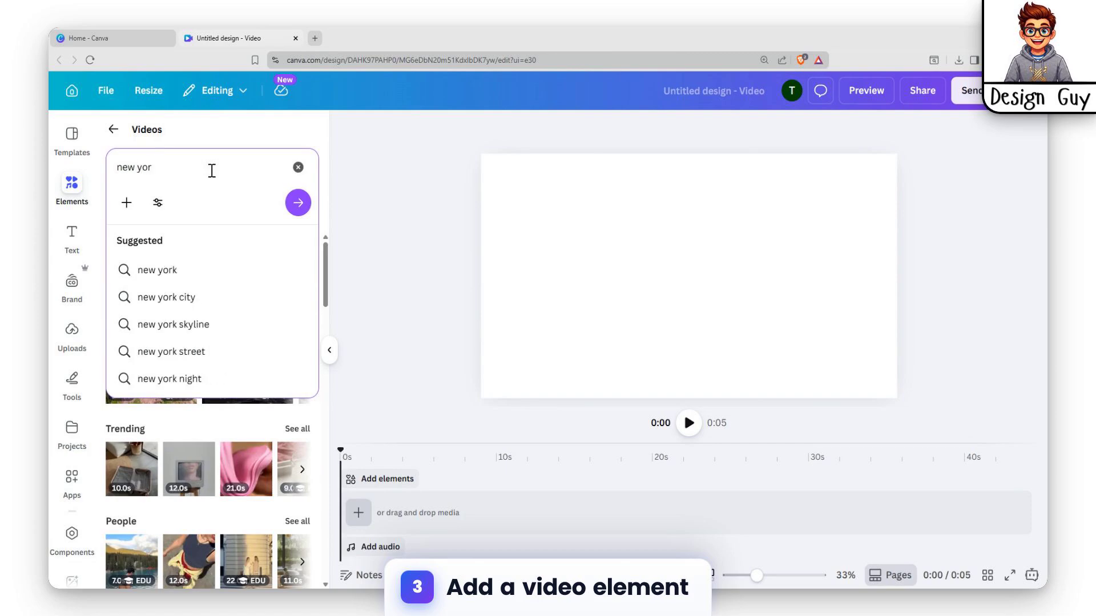
pyautogui.write('k')
pyautogui.press('Return')
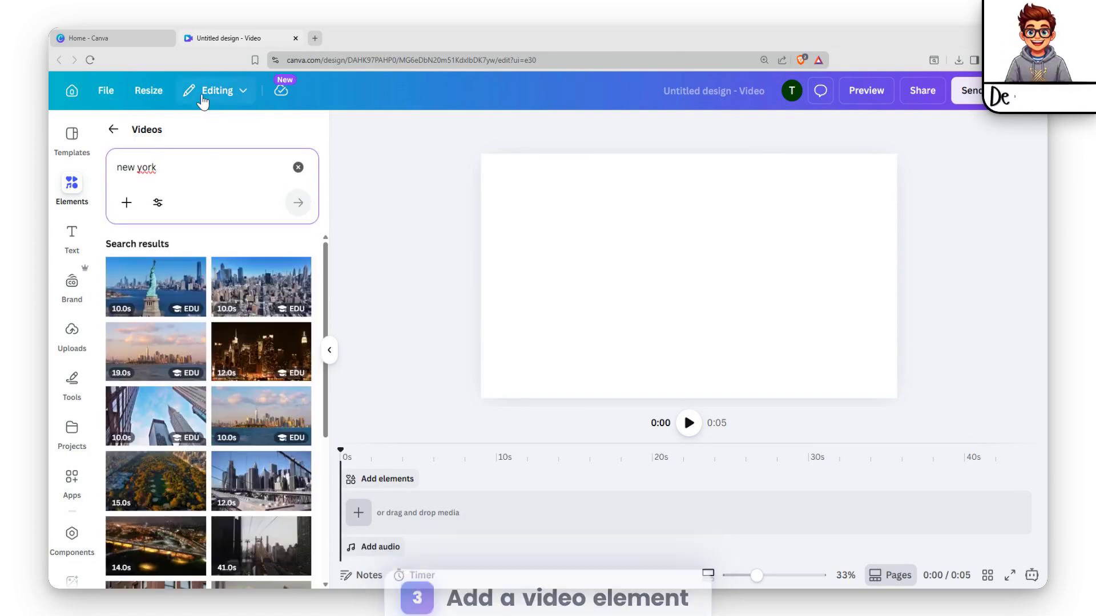
pyautogui.click(261, 288)
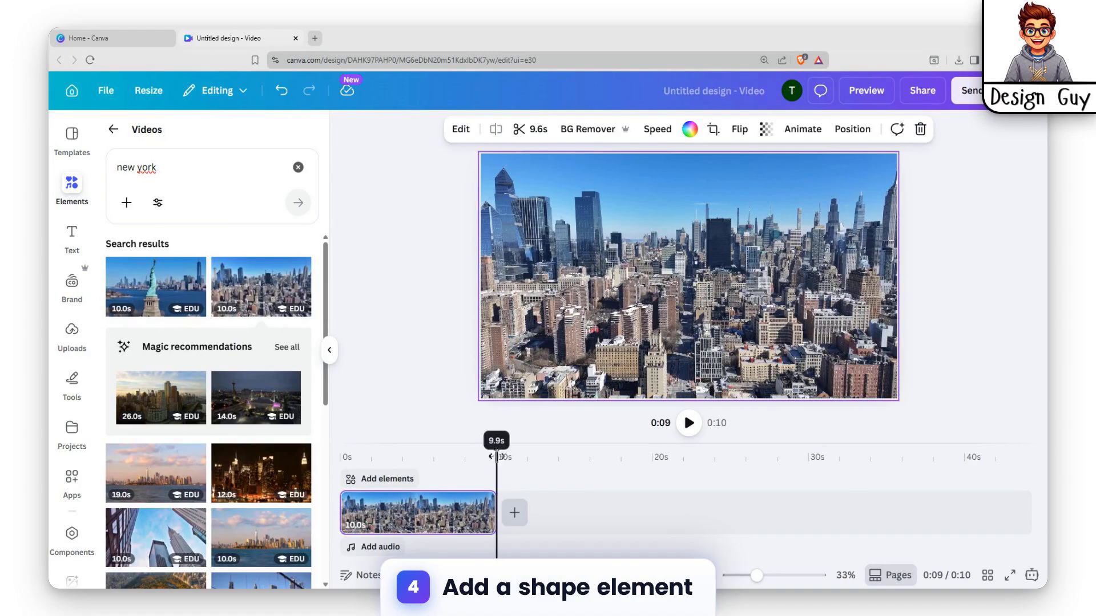
# Return the playhead to 0s, search the elements for "rec" and add the Rectangle shape over the skyline clip.
pyautogui.moveTo(497, 455); pyautogui.dragTo(339, 455)
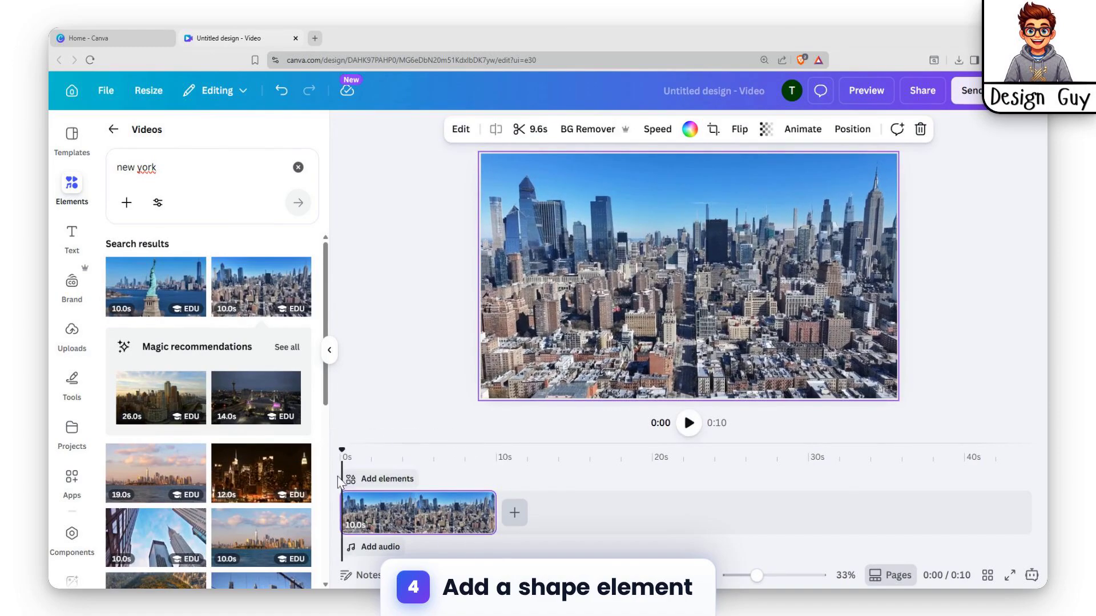
pyautogui.click(379, 479)
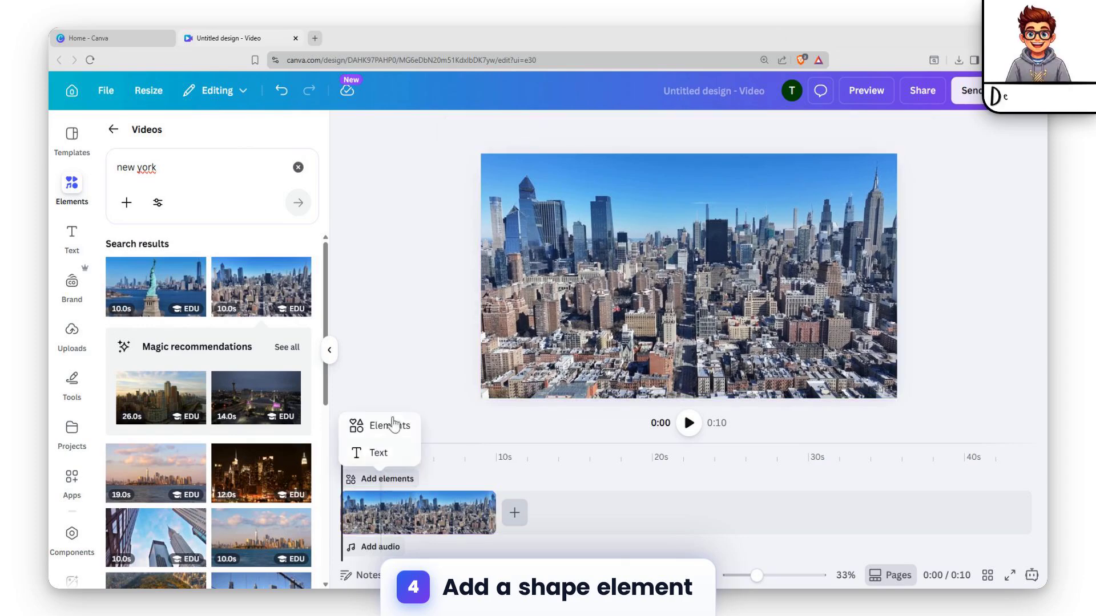
pyautogui.click(360, 433)
pyautogui.click(192, 158)
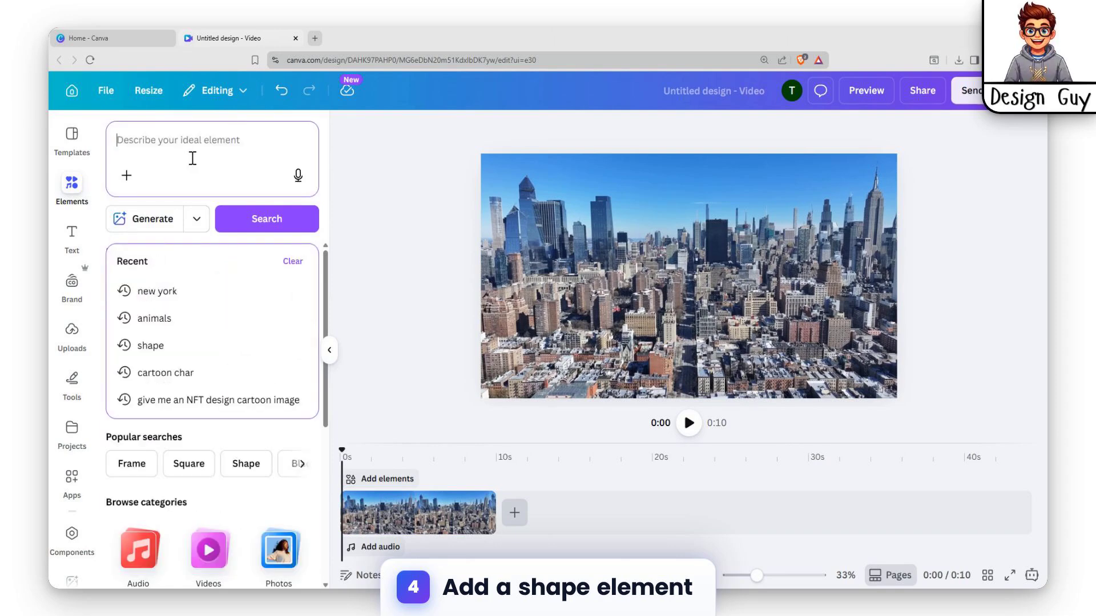
pyautogui.write('rec')
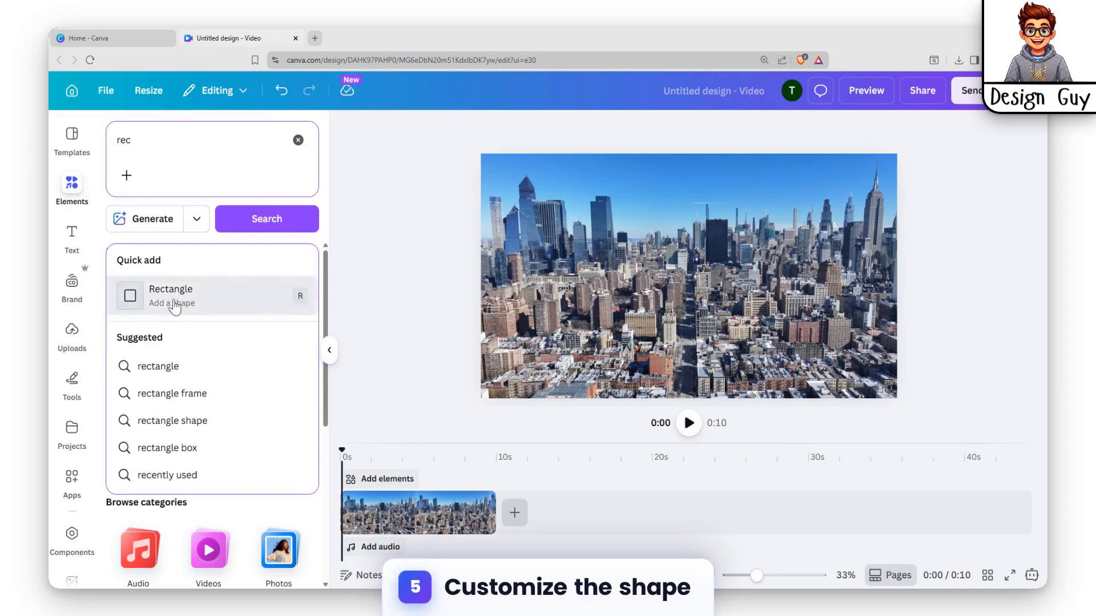
pyautogui.click(174, 307)
# Stretch the rectangle to all four edges so that it covers the entire video frame.
pyautogui.moveTo(654, 275); pyautogui.dragTo(480, 276)
pyautogui.moveTo(727, 274); pyautogui.dragTo(898, 272)
pyautogui.moveTo(685, 239); pyautogui.dragTo(682, 152)
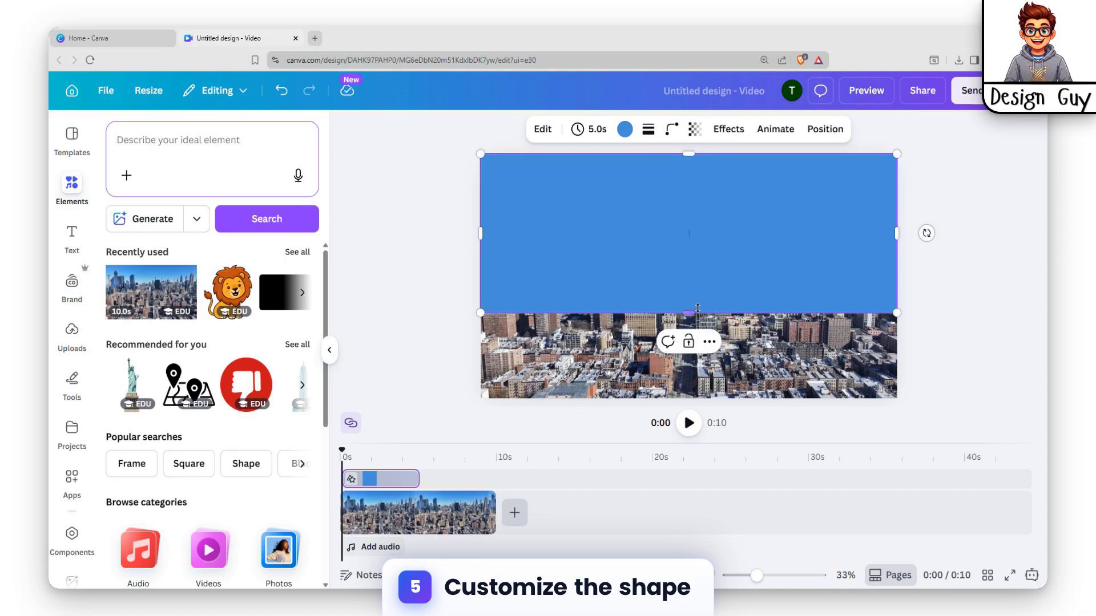
pyautogui.moveTo(693, 310); pyautogui.dragTo(693, 399)
# Fill the full-frame rectangle with the default solid bright red and set its transparency to 50.
pyautogui.click(625, 130)
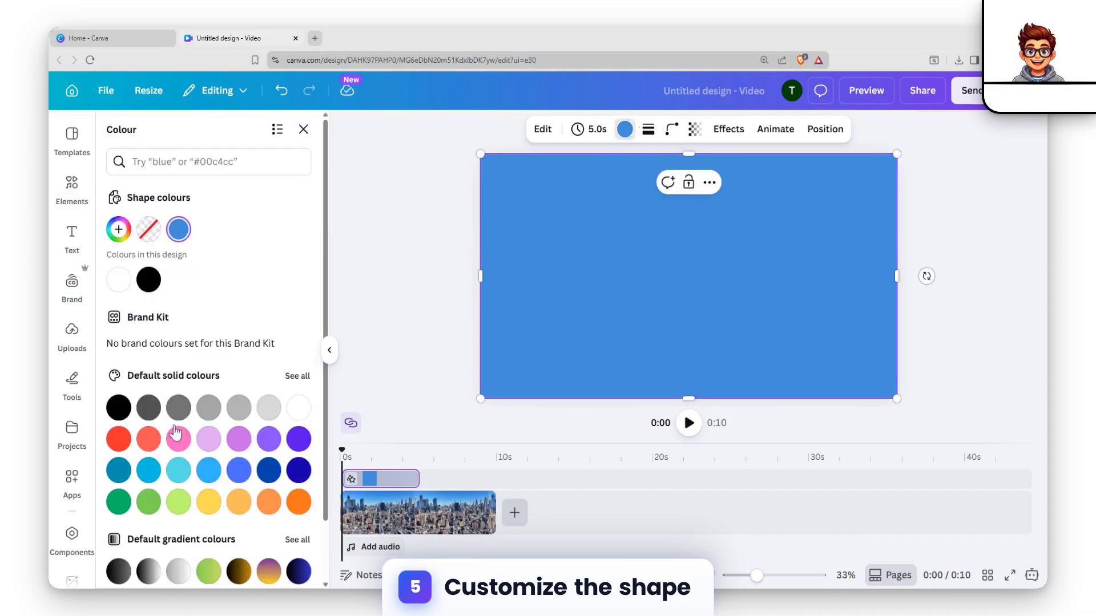
pyautogui.click(143, 447)
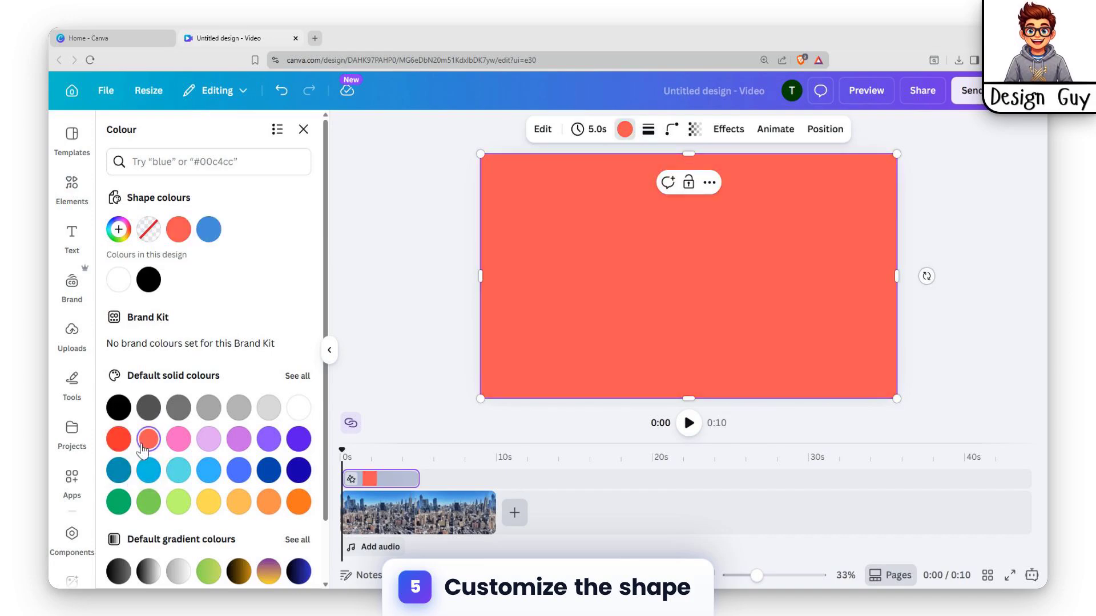
pyautogui.click(120, 445)
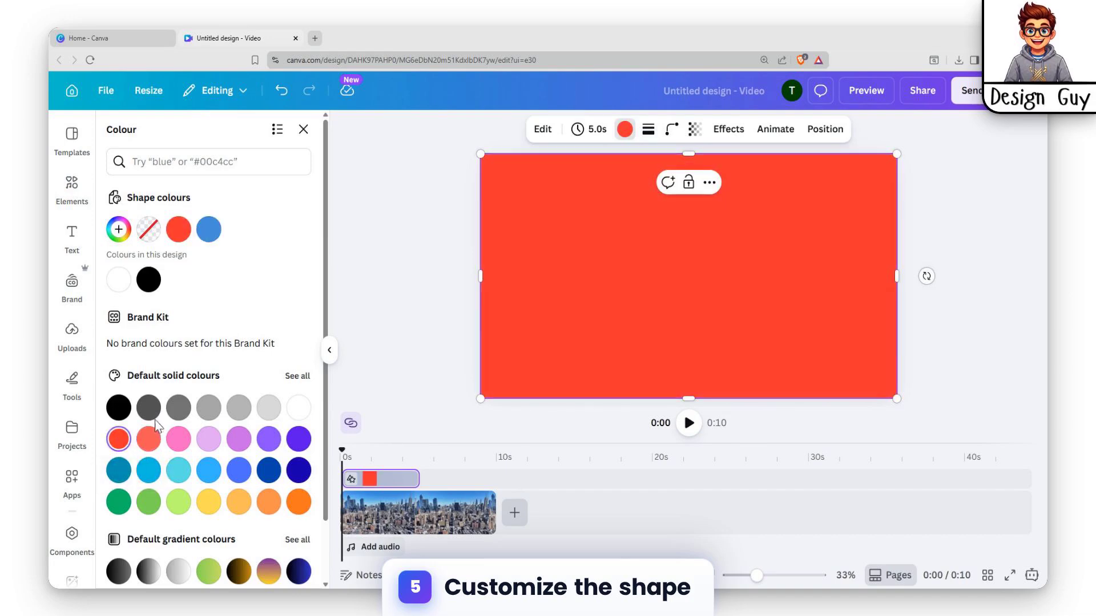
pyautogui.click(695, 130)
pyautogui.moveTo(724, 197); pyautogui.dragTo(678, 208)
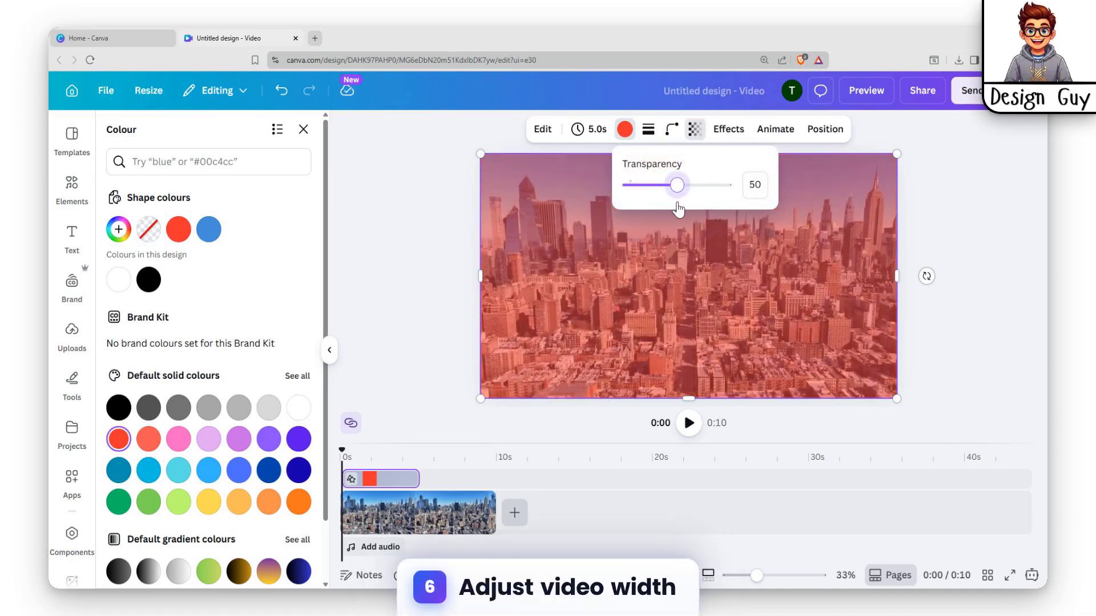
# Trim the skyline clip and the red rectangle on the timeline to 2.6 s each.
pyautogui.click(428, 512)
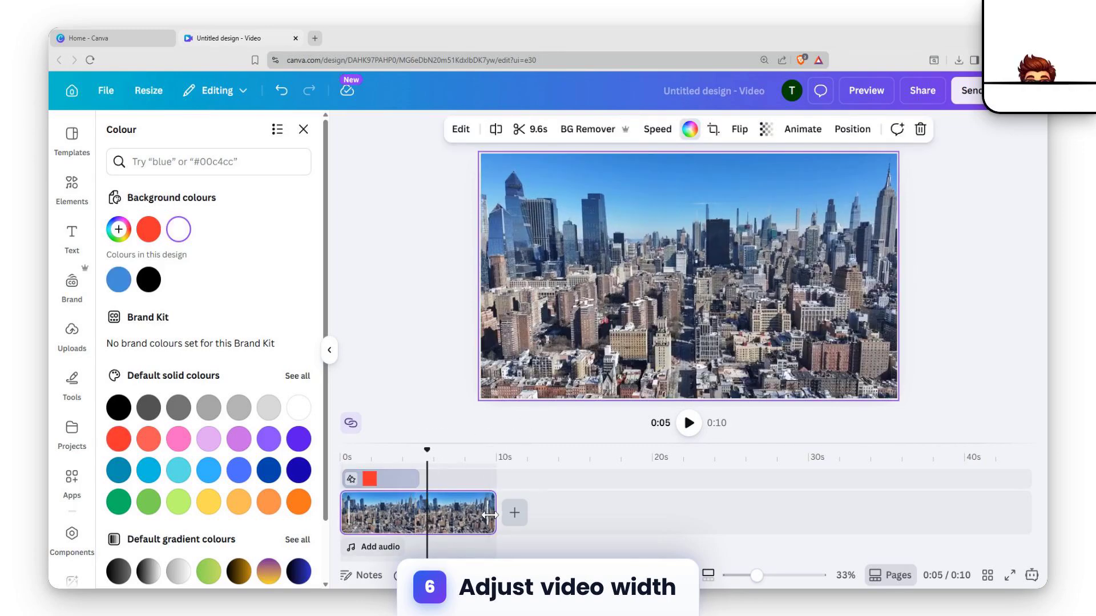
pyautogui.moveTo(494, 512); pyautogui.dragTo(421, 520)
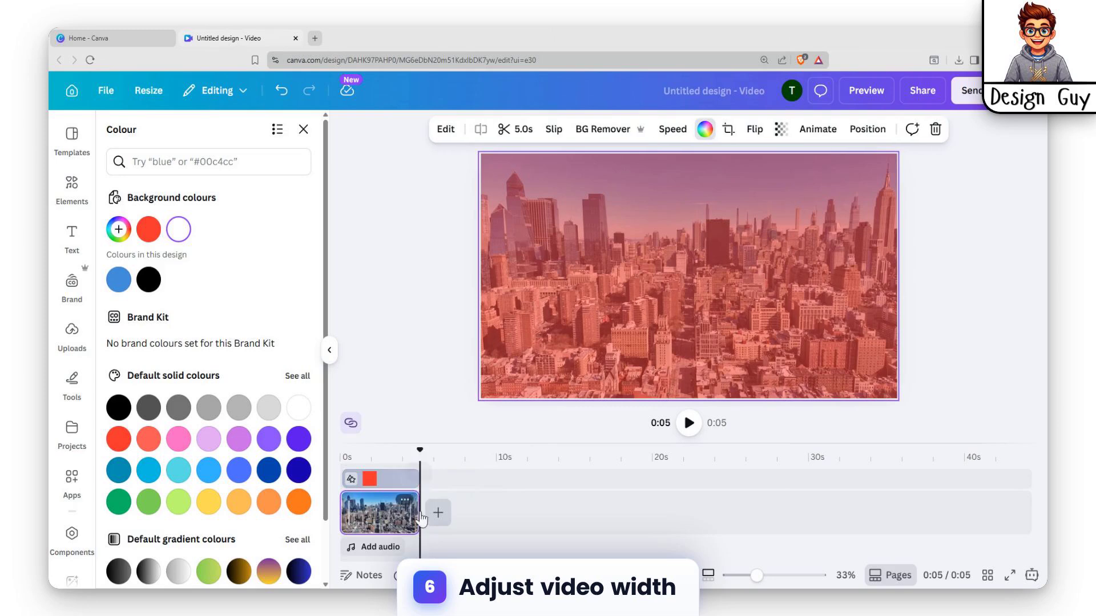
pyautogui.click(391, 515)
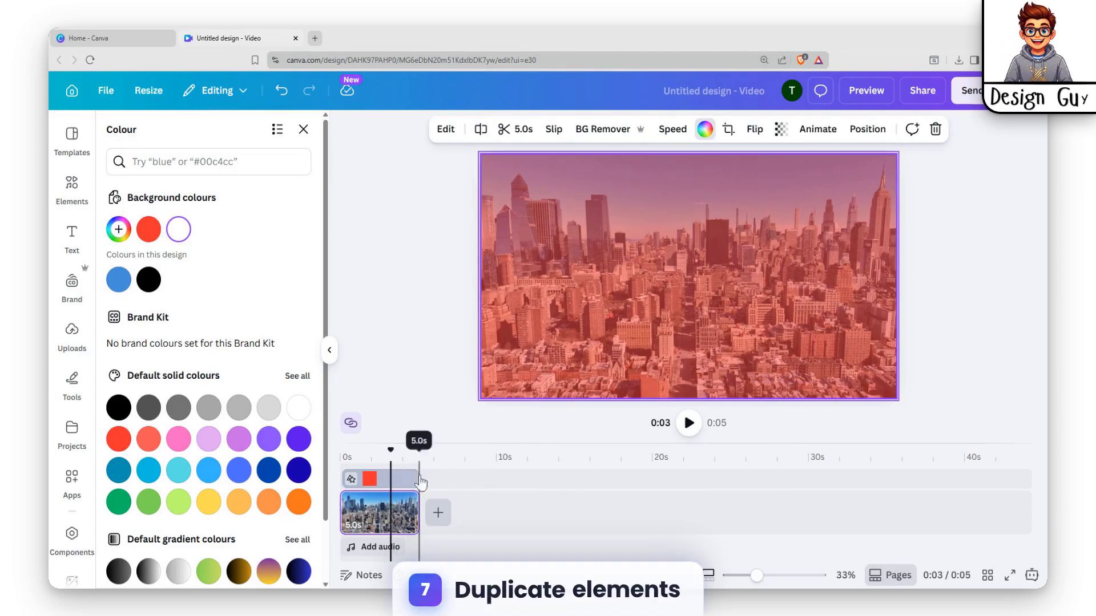
pyautogui.moveTo(412, 474); pyautogui.dragTo(375, 481)
pyautogui.click(415, 515)
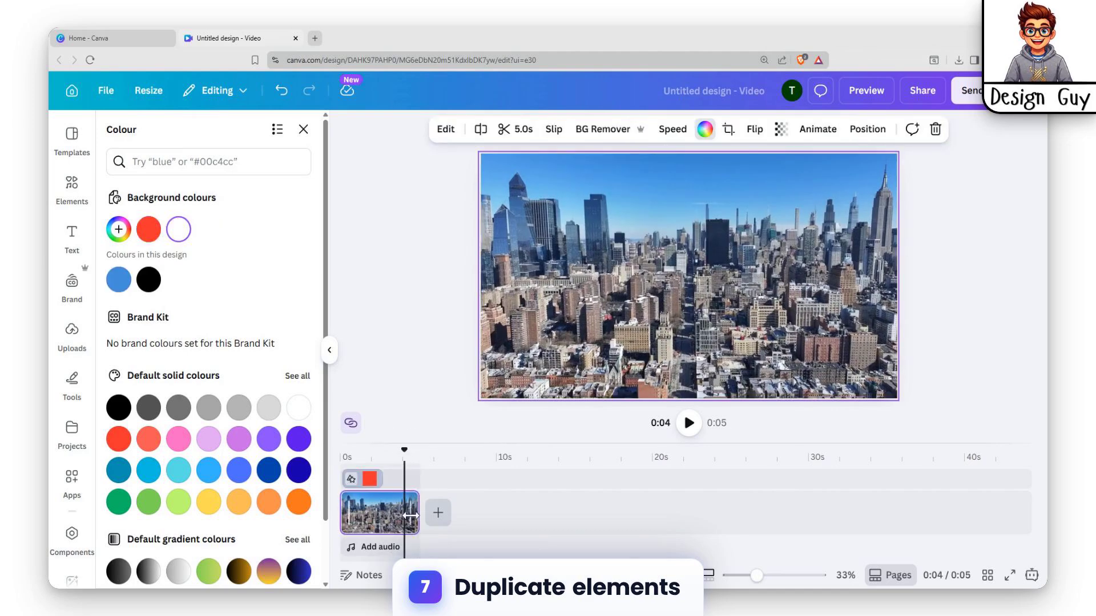
pyautogui.moveTo(411, 515); pyautogui.dragTo(372, 514)
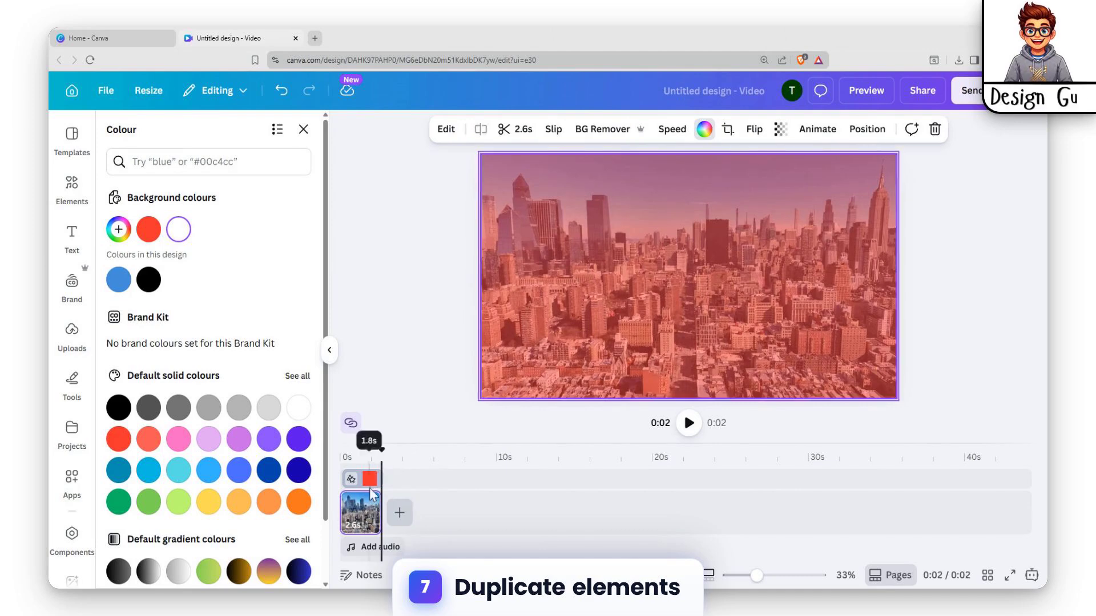
# Duplicate the trimmed skyline clip and fit the rectangle's end on the timeline to the end of the first clip.
pyautogui.click(356, 511)
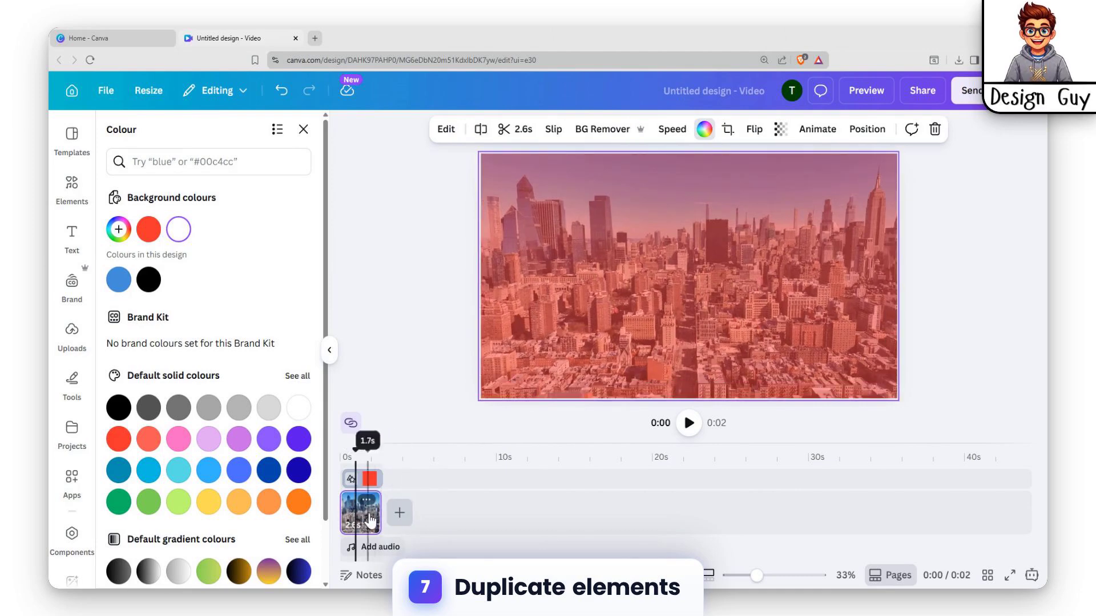
pyautogui.hotkey('ctrl', 'd')
pyautogui.click(372, 479)
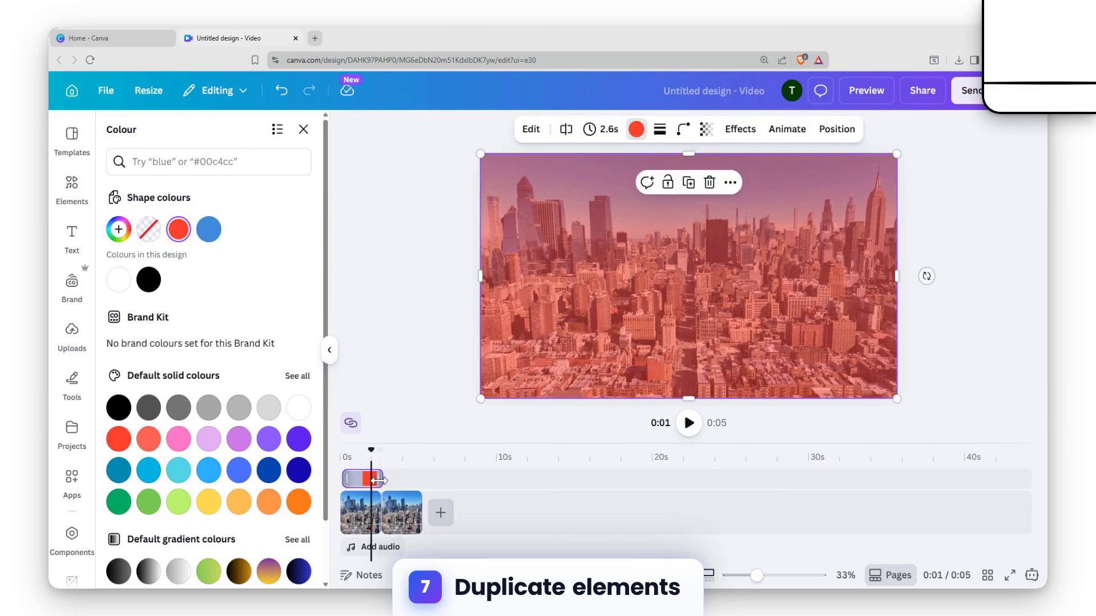
pyautogui.moveTo(379, 477); pyautogui.dragTo(379, 478)
# Duplicate the red rectangle and place the copy over the second skyline clip on the timeline.
pyautogui.click(408, 505)
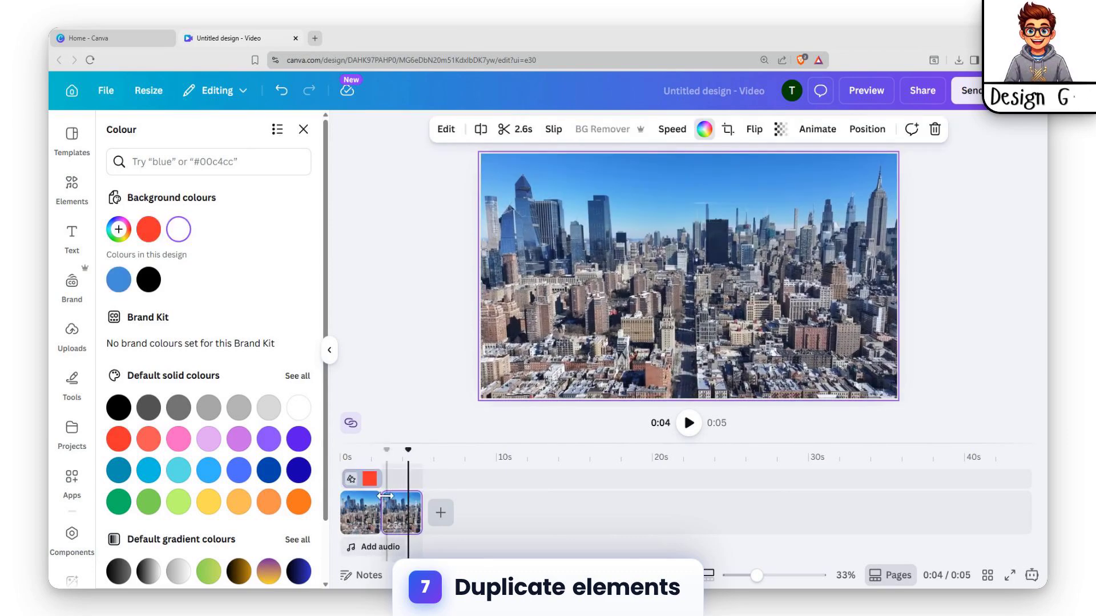
pyautogui.click(368, 478)
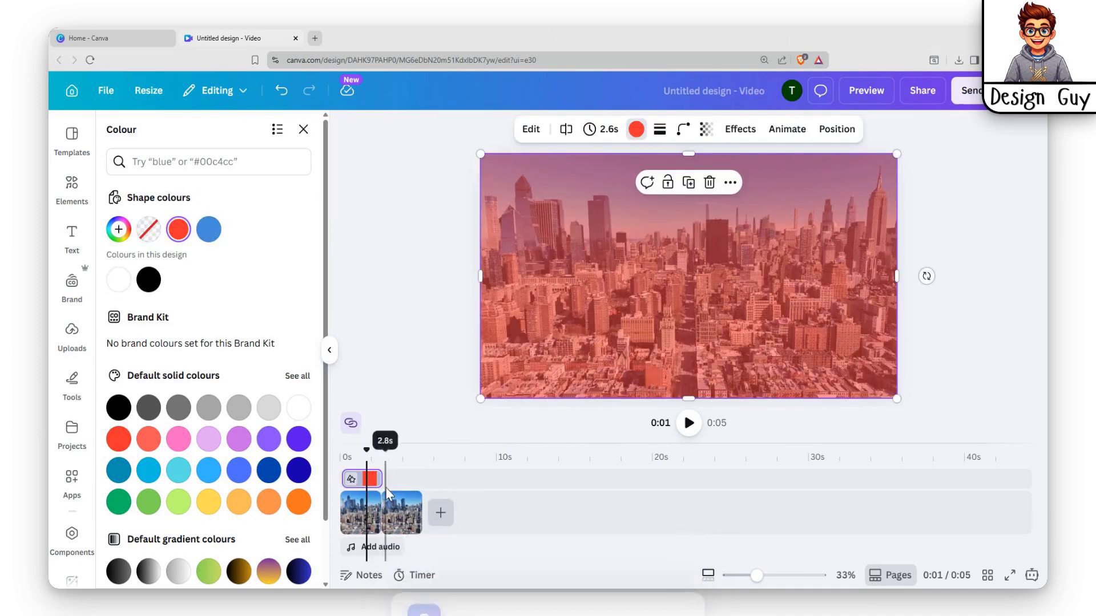
pyautogui.hotkey('ctrl', 'd')
pyautogui.moveTo(368, 497); pyautogui.dragTo(403, 500)
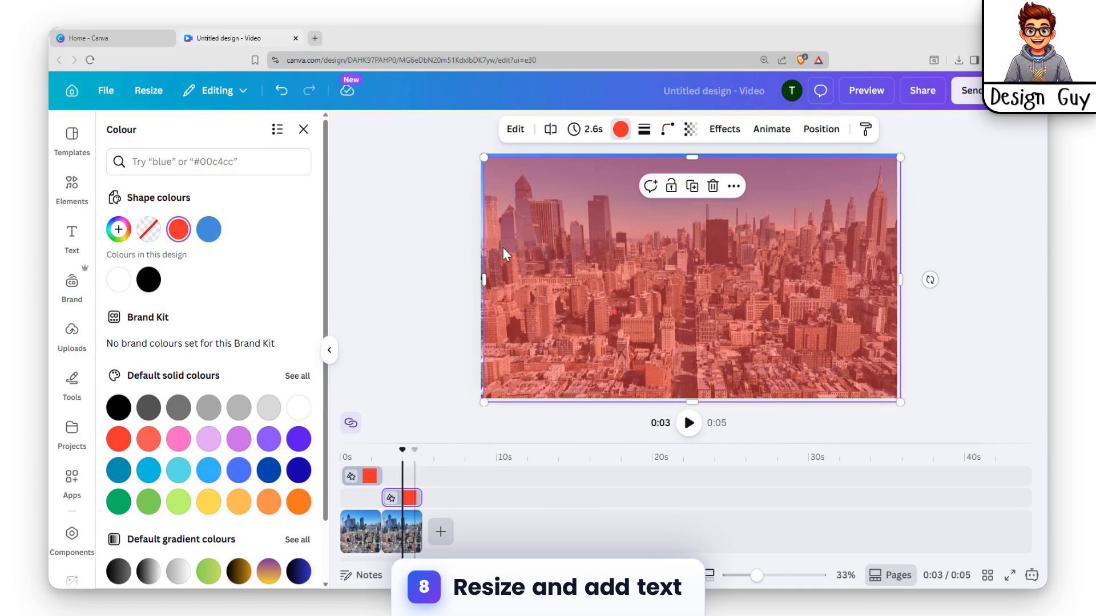
# Align the duplicated rectangle with the video frame and reduce its height to a horizontal band across the middle.
pyautogui.moveTo(648, 222); pyautogui.dragTo(646, 219)
pyautogui.moveTo(688, 399); pyautogui.dragTo(687, 308)
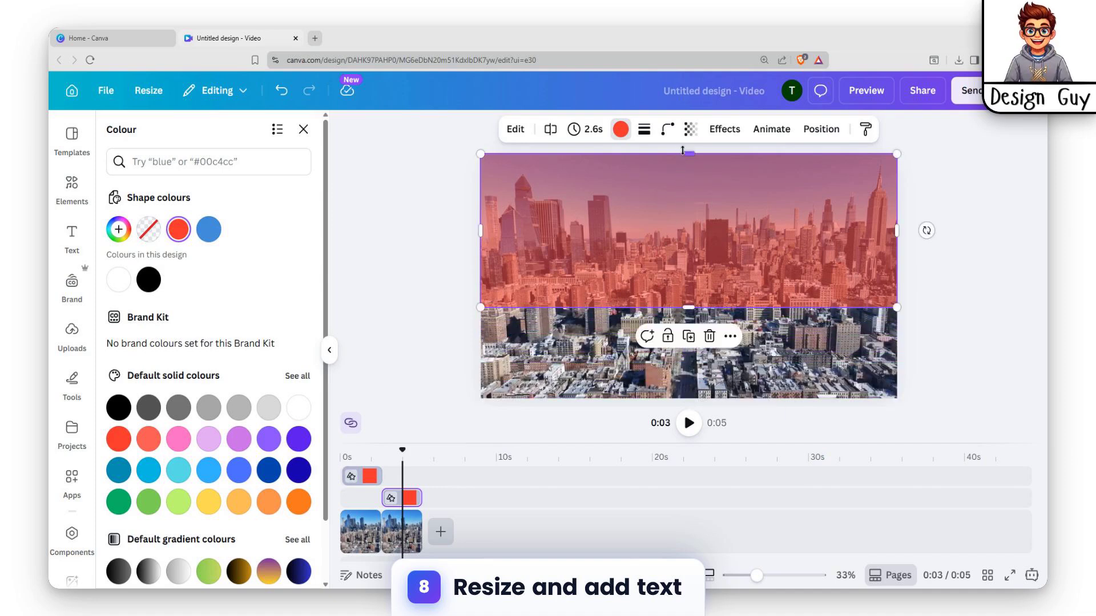
pyautogui.moveTo(682, 150); pyautogui.dragTo(678, 237)
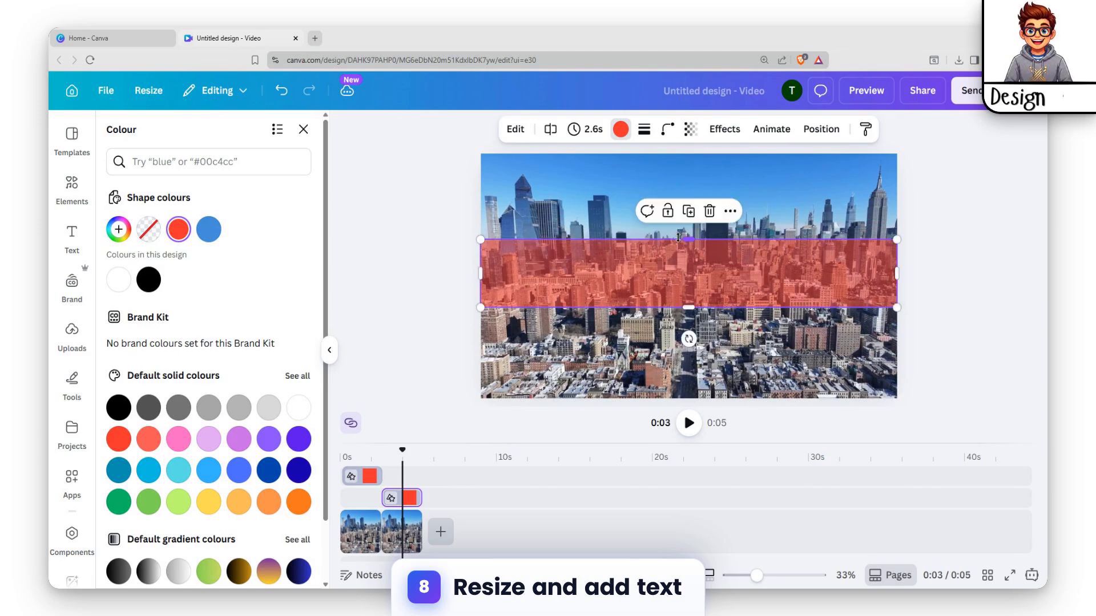
# Add a heading, place it inside the red band and set its text to "NEW YORK".
pyautogui.click(72, 239)
pyautogui.click(220, 305)
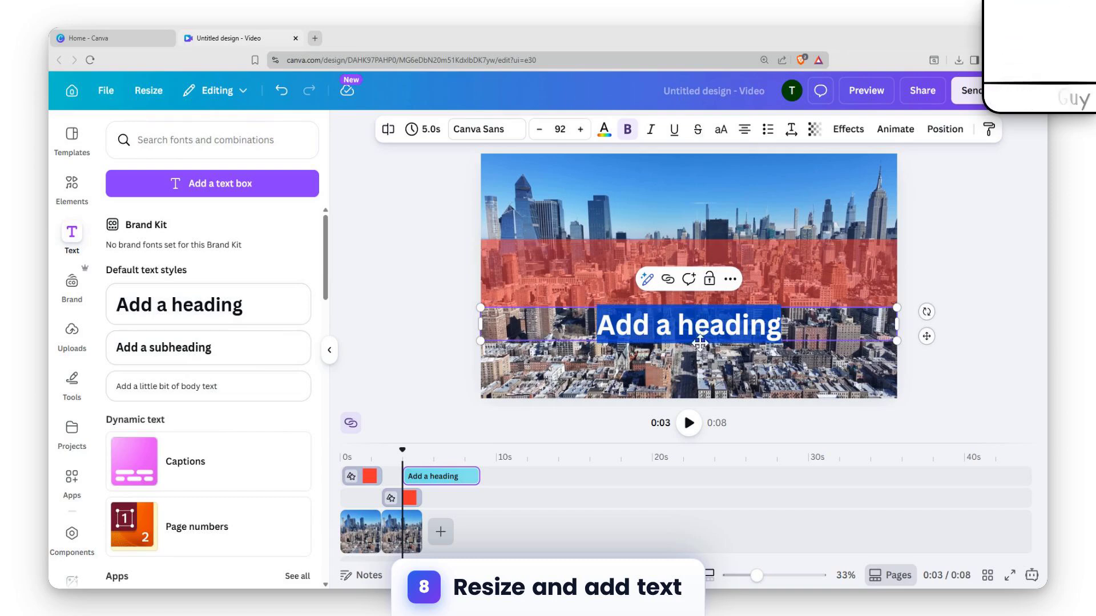
pyautogui.moveTo(699, 341); pyautogui.dragTo(675, 308)
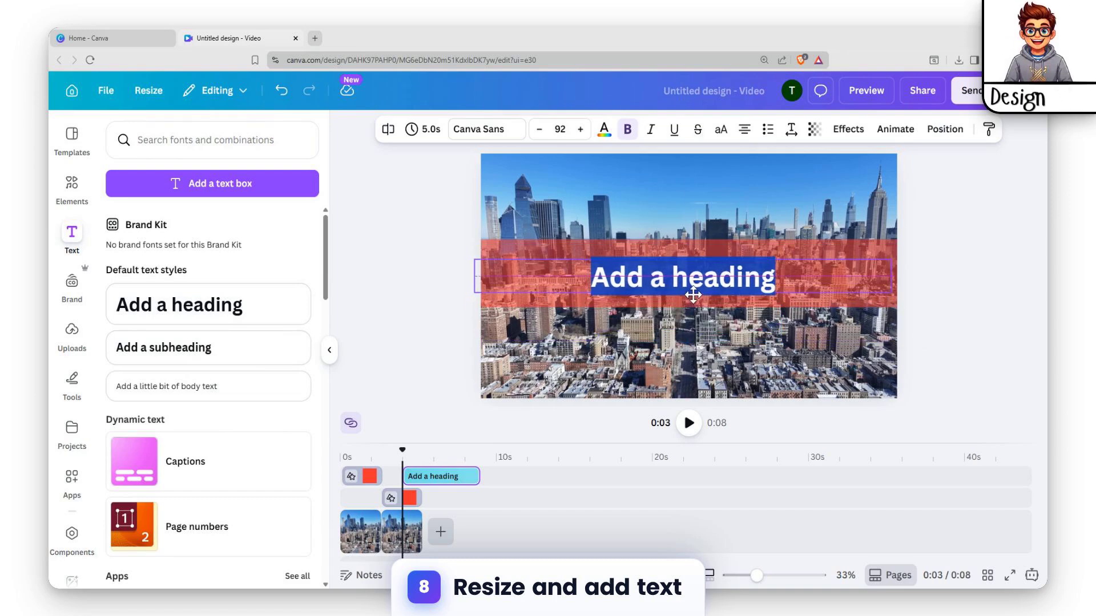
pyautogui.write('NEW')
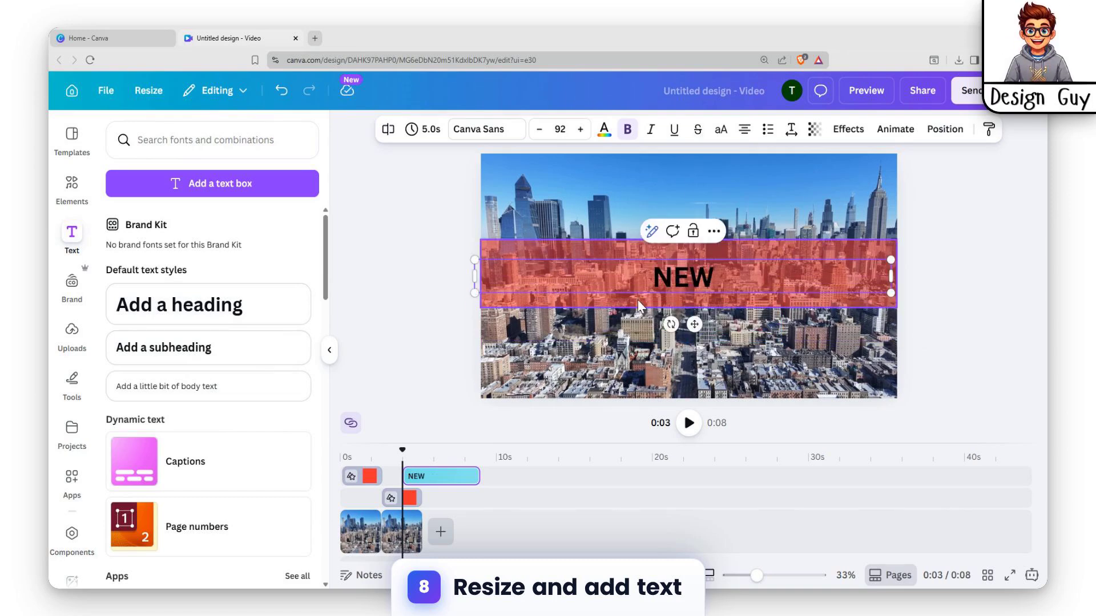
pyautogui.write('YORK')
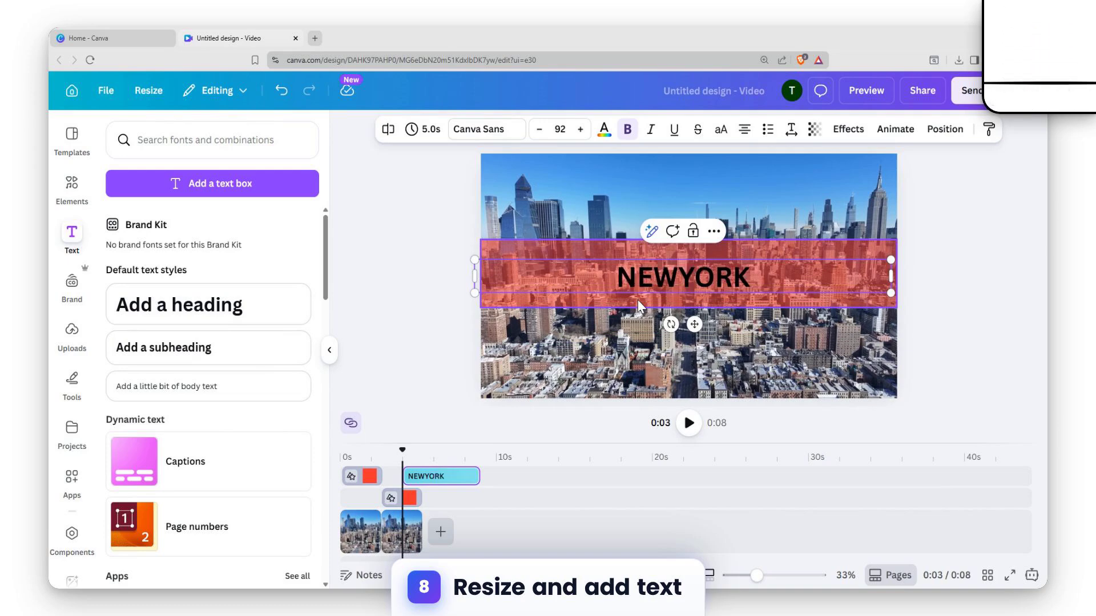
pyautogui.press('Left')
pyautogui.press('Left')
pyautogui.press('Left')
pyautogui.press('Left')
pyautogui.press('Escape')
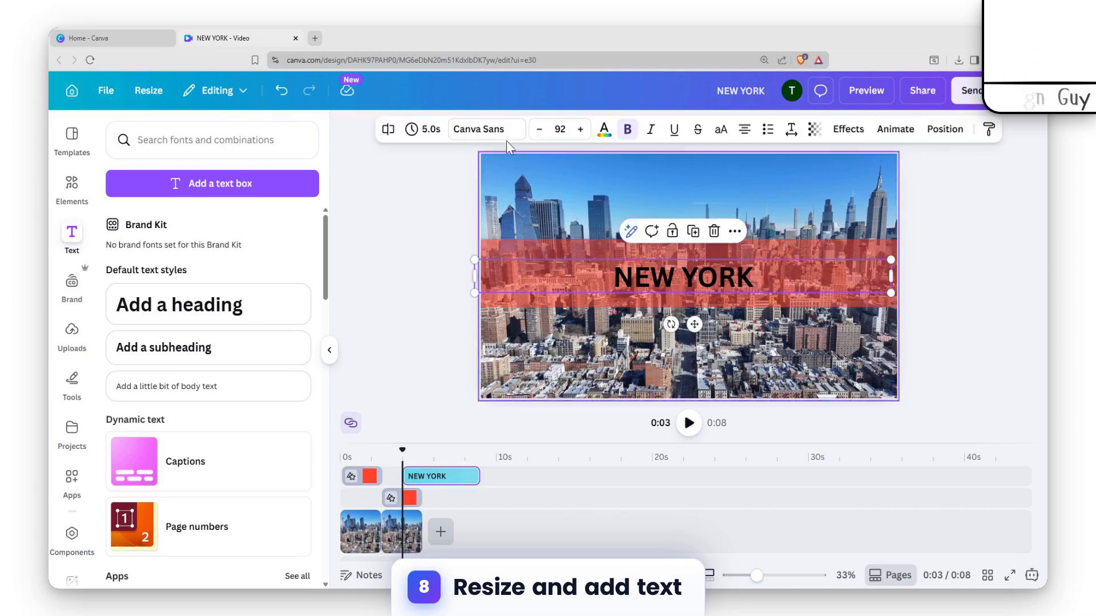
pyautogui.moveTo(491, 157); pyautogui.dragTo(631, 261)
pyautogui.click(649, 276)
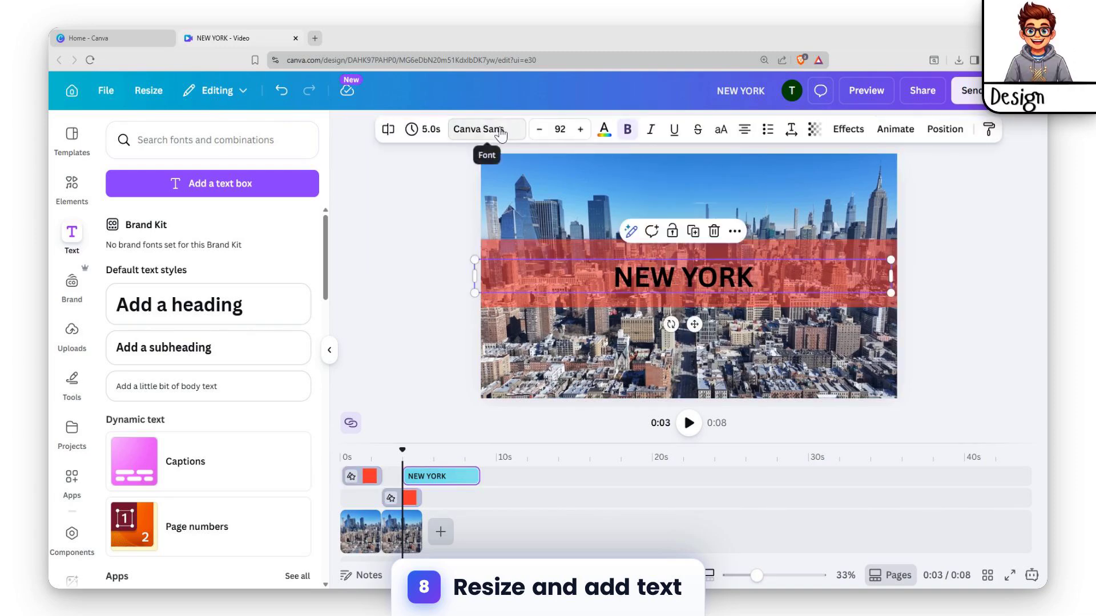
# Try Open Sans, Open Sauce and Garet on the "NEW YORK" heading and set its font to Alice.
pyautogui.scroll(-10, 232, 354)
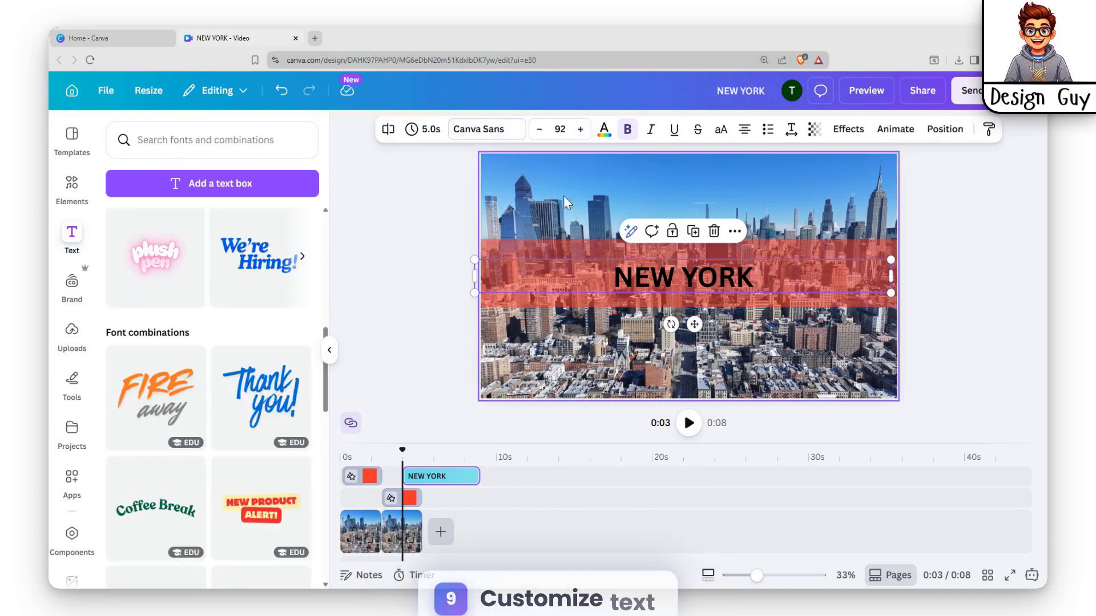
pyautogui.click(485, 129)
pyautogui.scroll(-10, 174, 395)
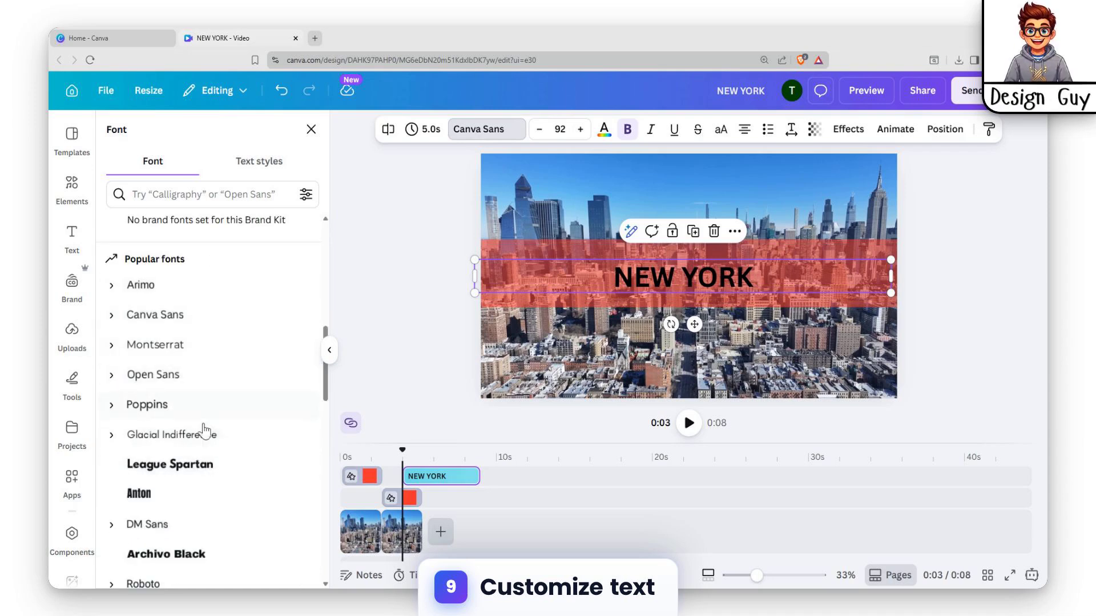
pyautogui.click(699, 281)
pyautogui.hotkey('ctrl', 'a')
pyautogui.scroll(-4, 194, 428)
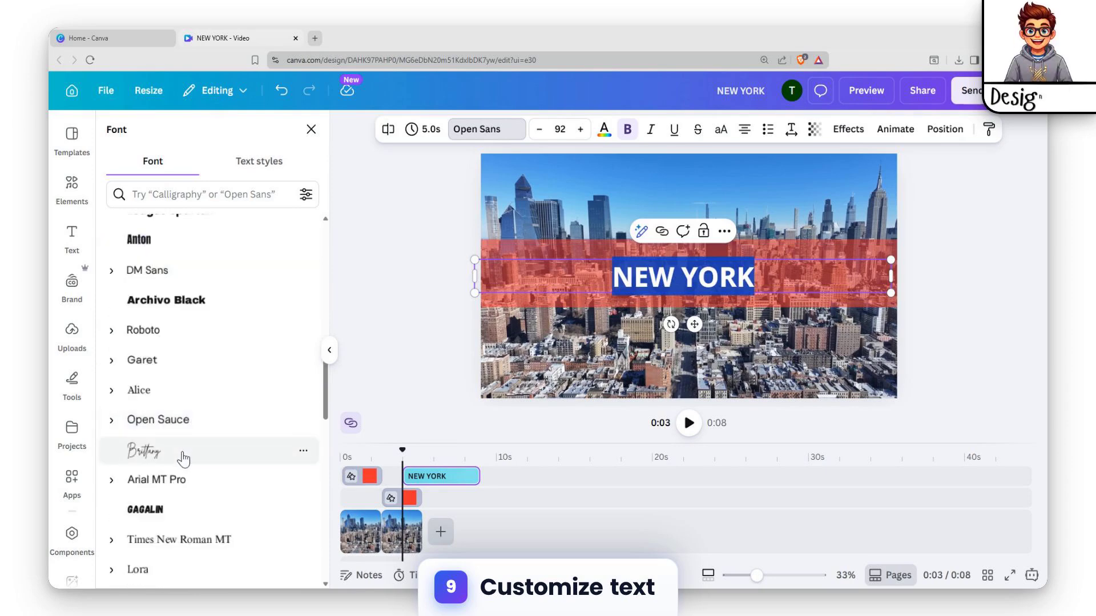
pyautogui.click(171, 452)
pyautogui.click(168, 427)
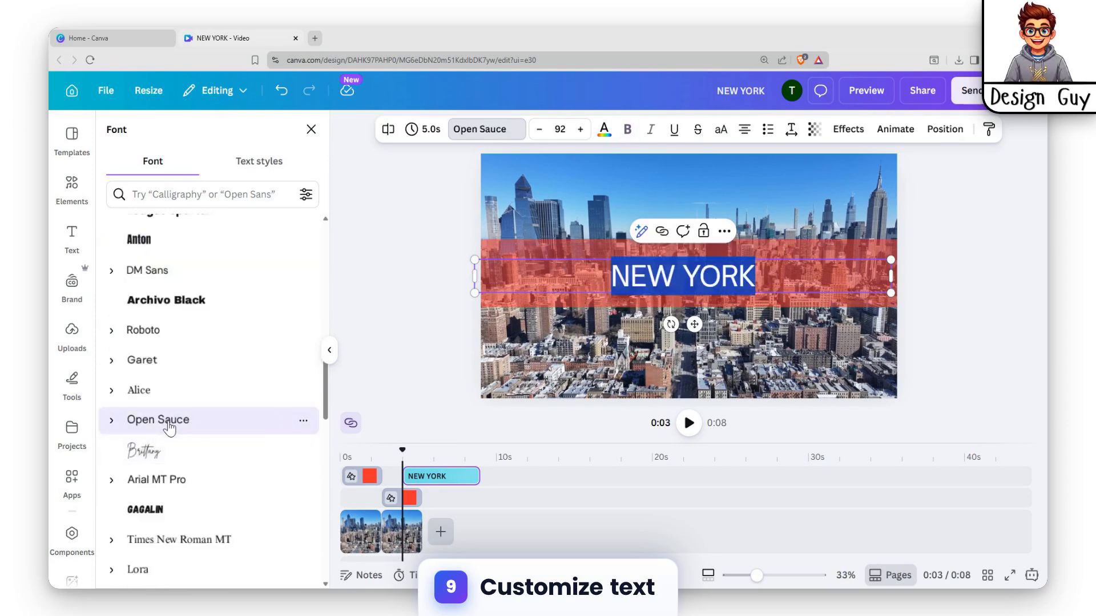
pyautogui.click(167, 389)
pyautogui.click(166, 359)
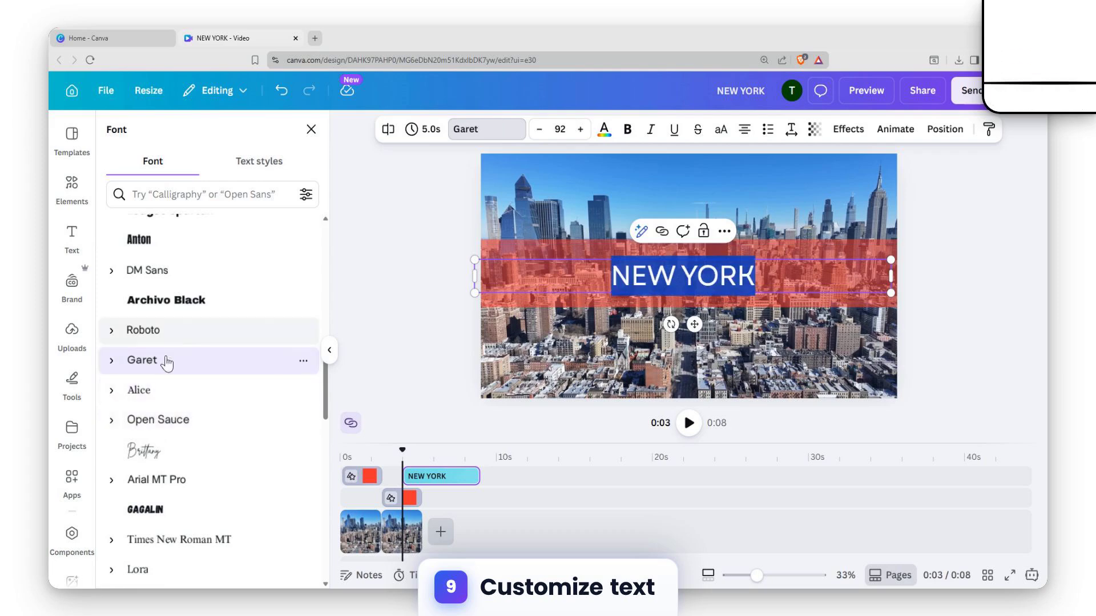
pyautogui.click(156, 390)
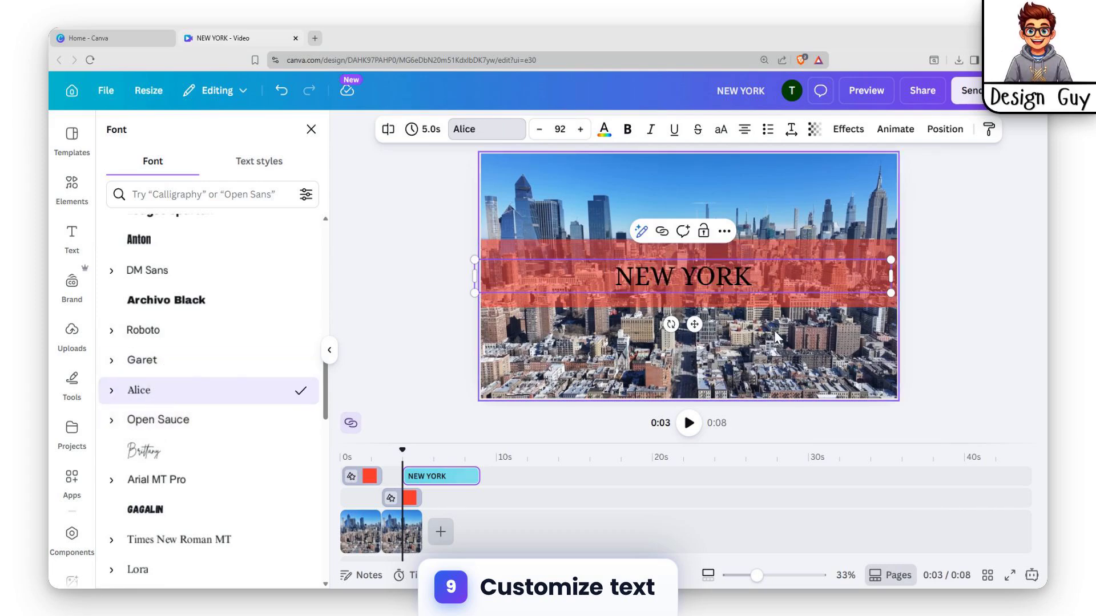
# Make the "NEW YORK" heading bold and set its text colour to white.
pyautogui.click(774, 330)
pyautogui.click(738, 279)
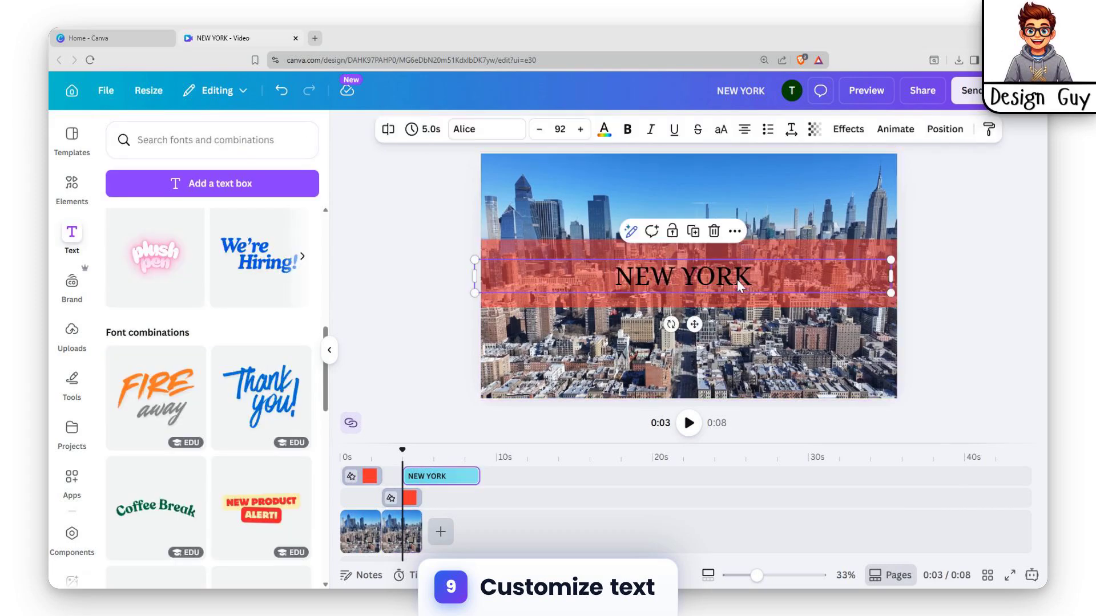
pyautogui.click(627, 130)
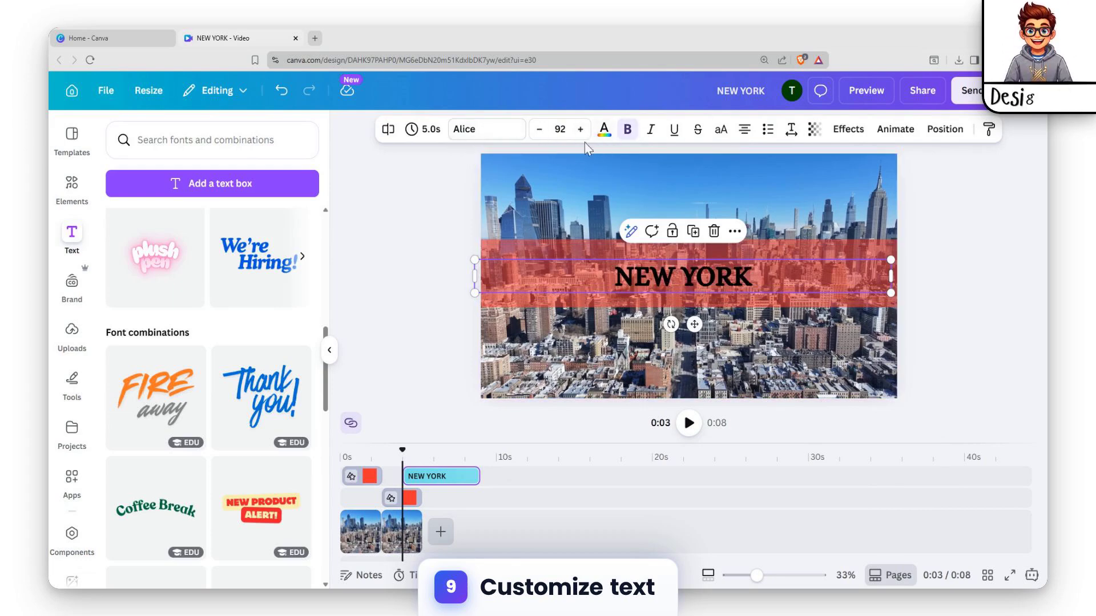
pyautogui.click(603, 131)
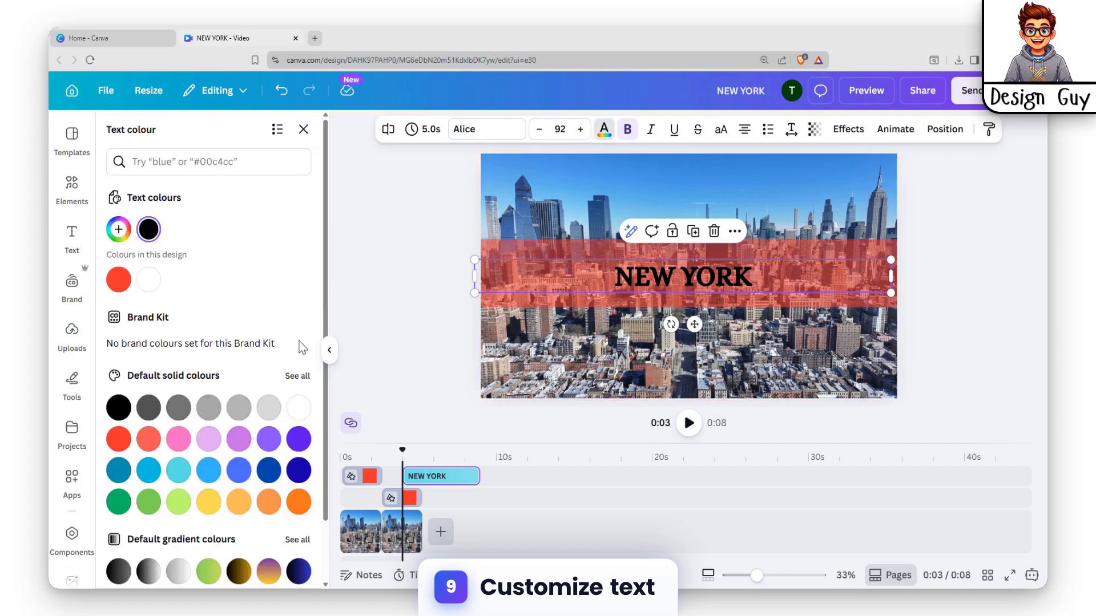
pyautogui.click(120, 440)
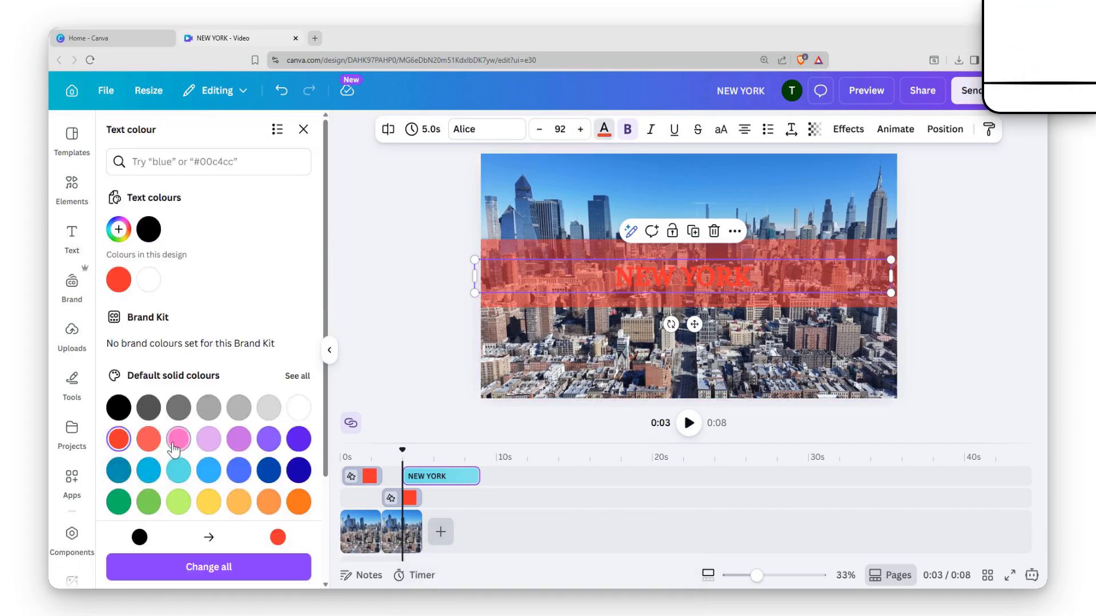
pyautogui.click(296, 413)
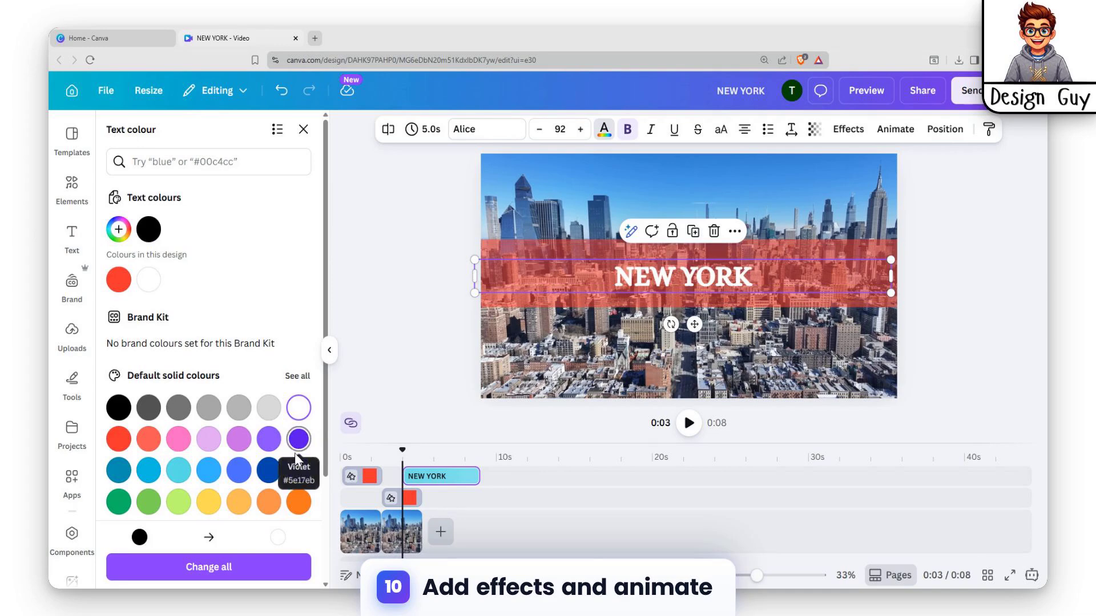
# Try the Neon Lights, Bubble and Outline text effects on the heading, and undo them.
pyautogui.click(848, 131)
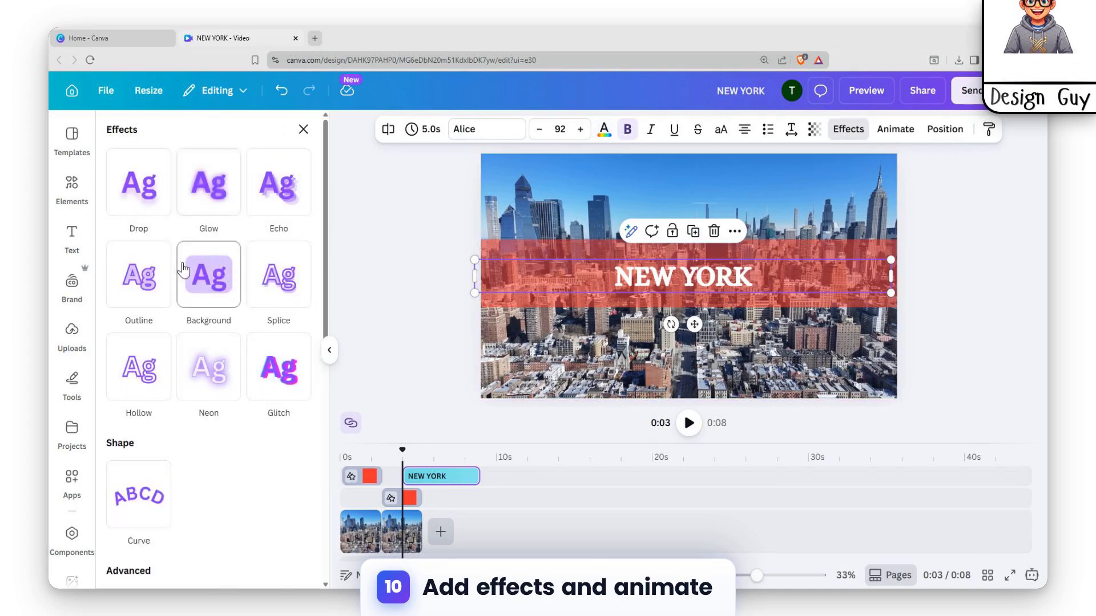
pyautogui.scroll(-2, 186, 286)
pyautogui.scroll(2, 194, 349)
pyautogui.scroll(-4, 240, 377)
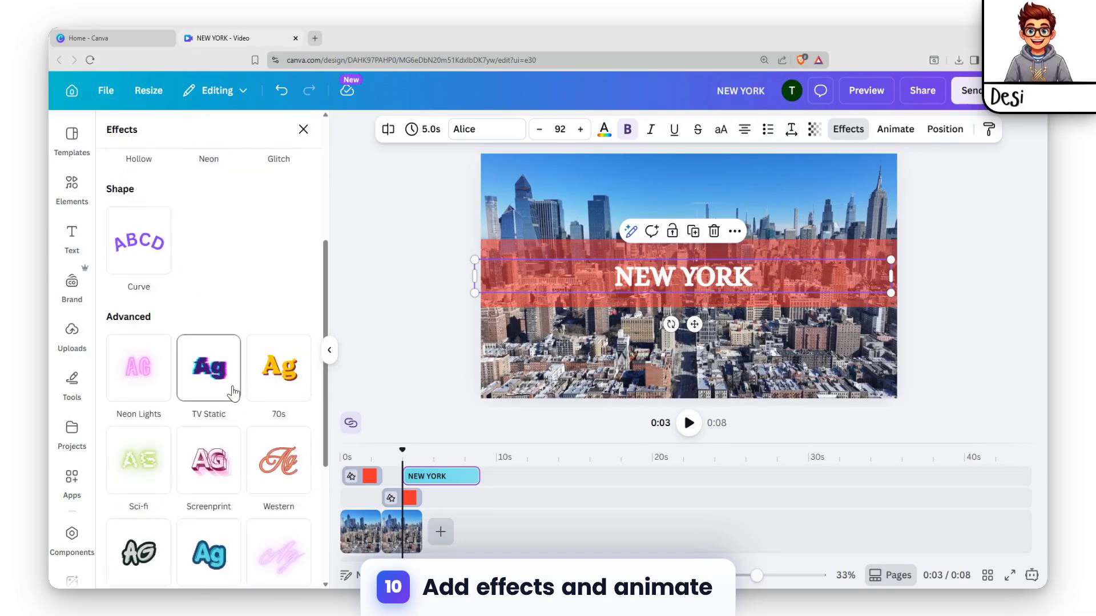
pyautogui.click(144, 386)
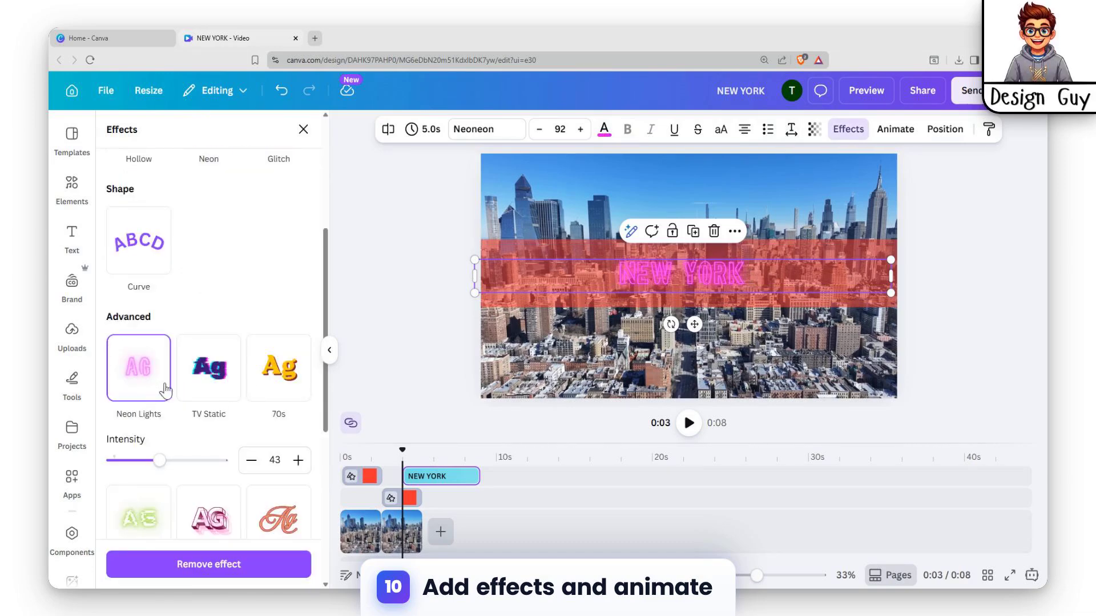
pyautogui.scroll(-4, 172, 445)
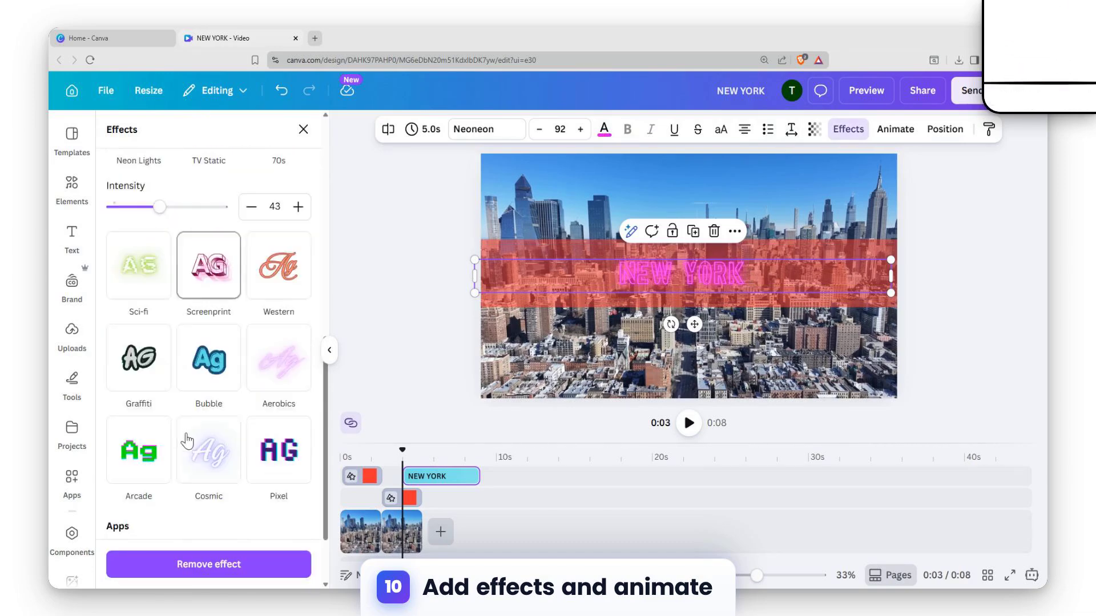
pyautogui.click(204, 364)
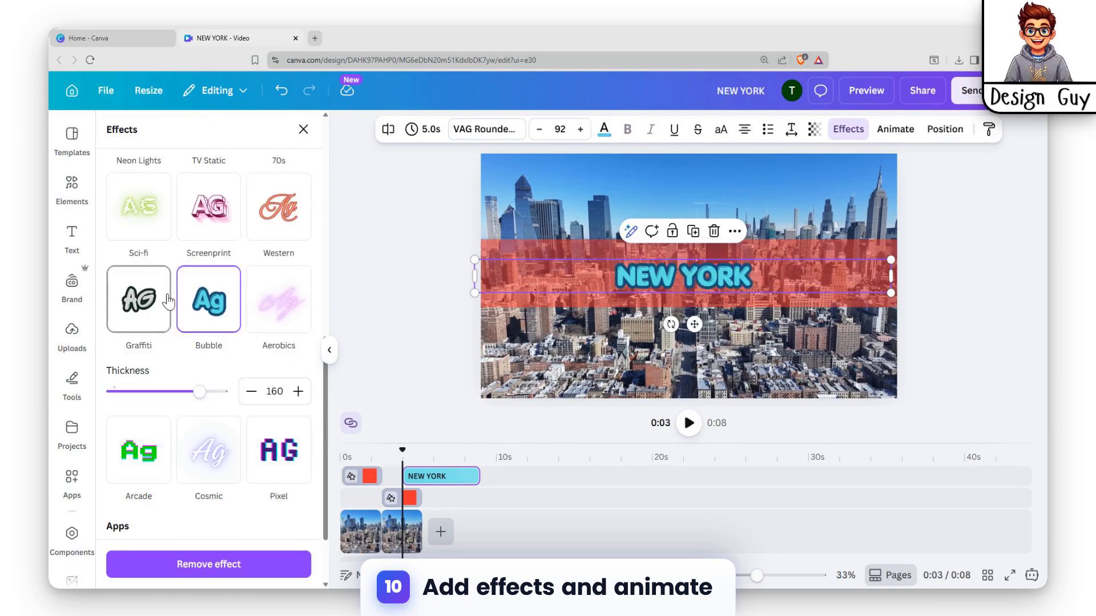
pyautogui.scroll(8, 207, 386)
pyautogui.click(139, 273)
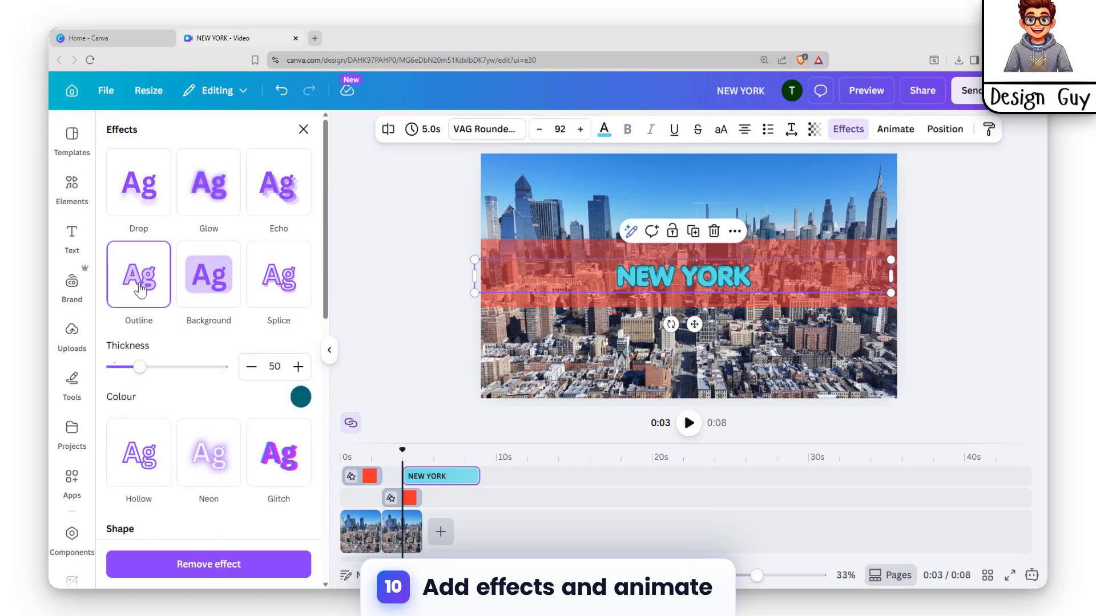
pyautogui.hotkey('ctrl', 'z')
pyautogui.hotkey('ctrl', 'z')
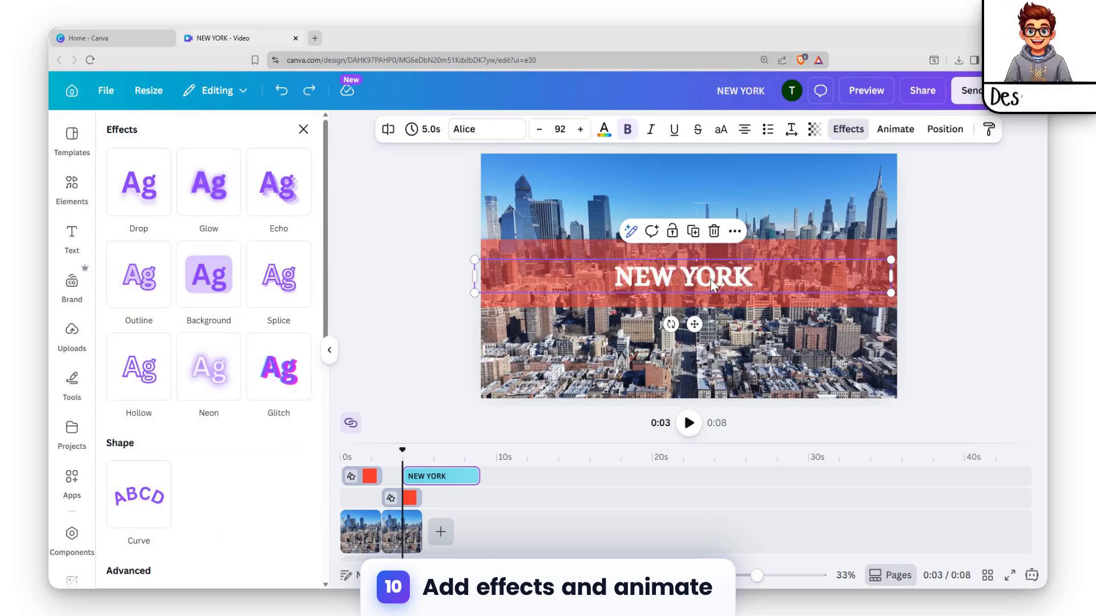
# Apply the Outline effect to the white heading and set the outline colour to black.
pyautogui.click(162, 298)
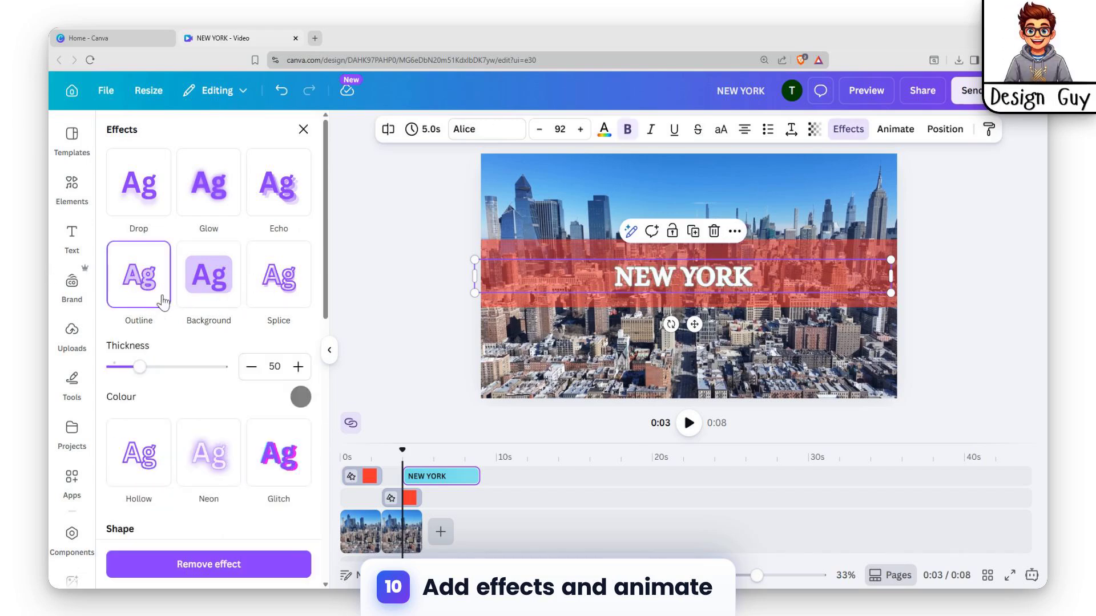
pyautogui.click(300, 397)
pyautogui.click(124, 316)
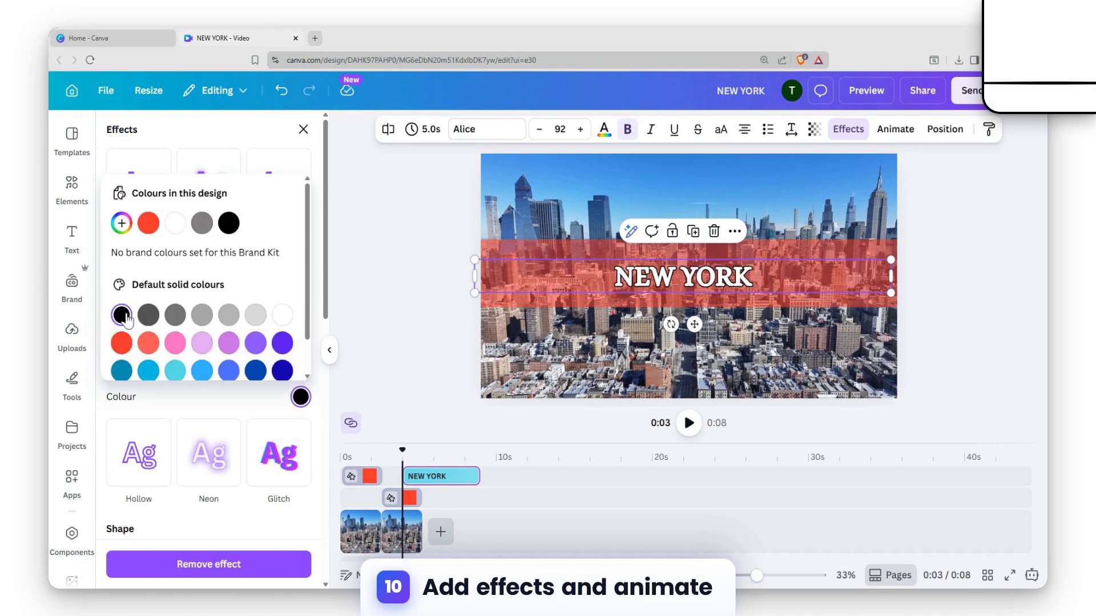
pyautogui.click(797, 279)
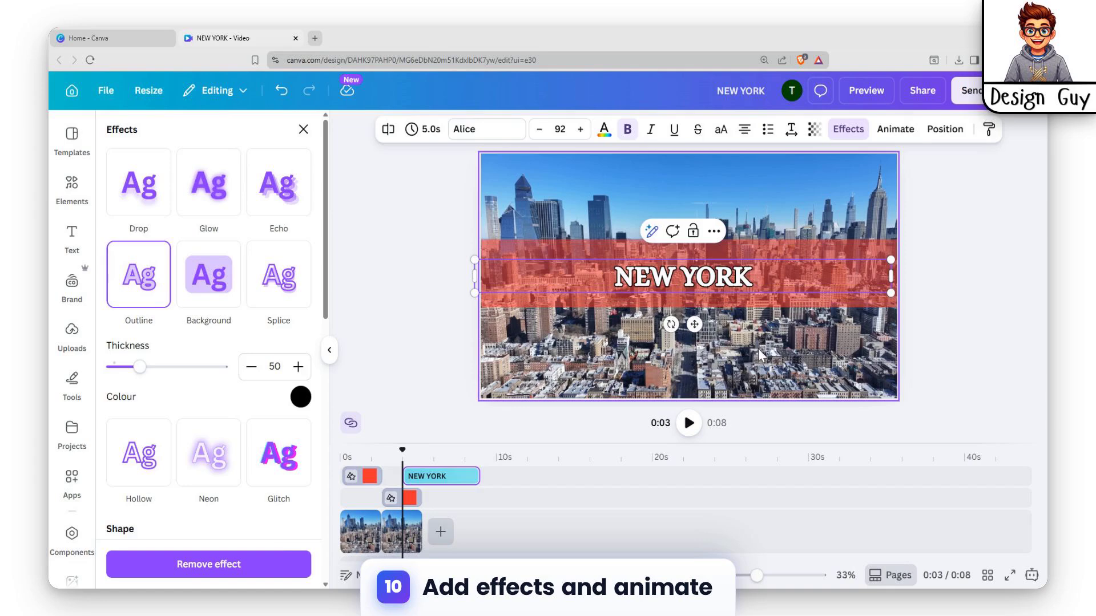
# Animate the heading with Spread on both enter and exit, set its direction to In and raise the scale close to maximum.
pyautogui.click(724, 289)
pyautogui.click(722, 288)
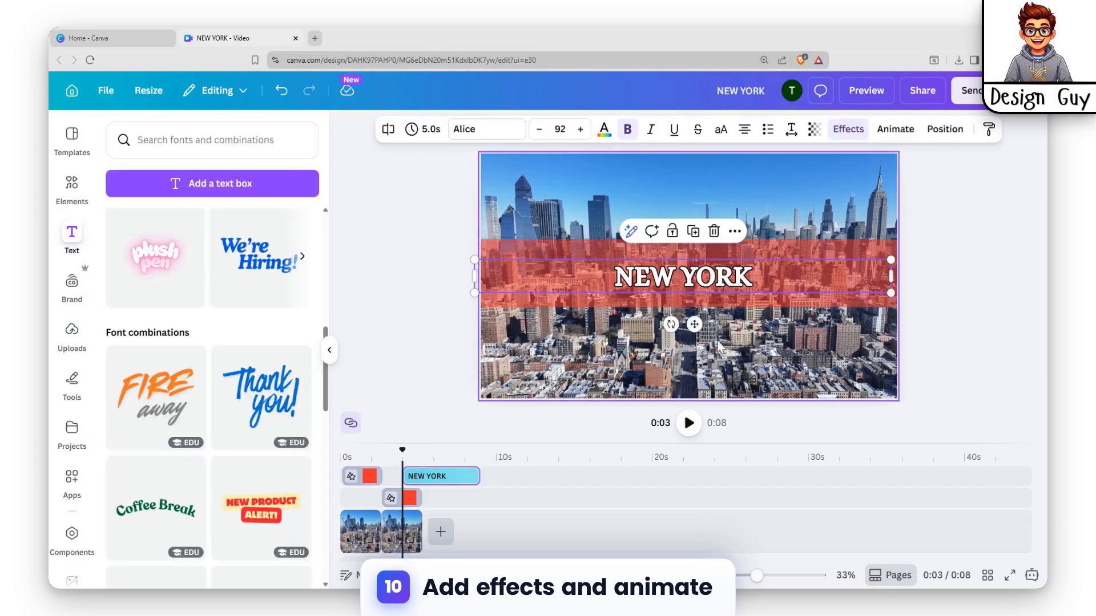
pyautogui.click(895, 130)
pyautogui.scroll(-3, 142, 342)
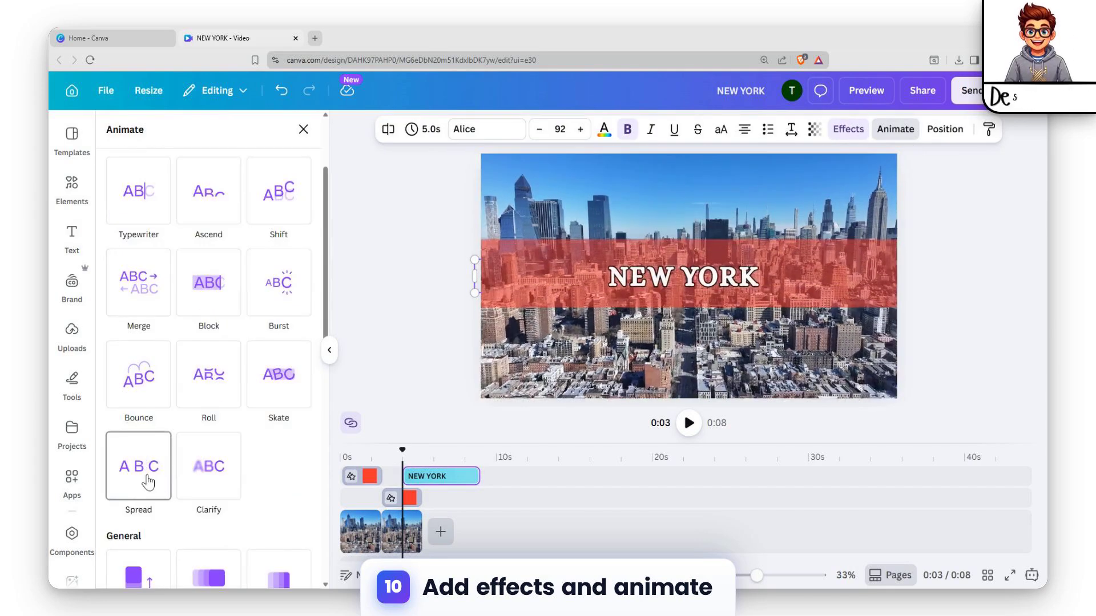
pyautogui.click(146, 479)
pyautogui.scroll(-5, 147, 474)
pyautogui.click(171, 318)
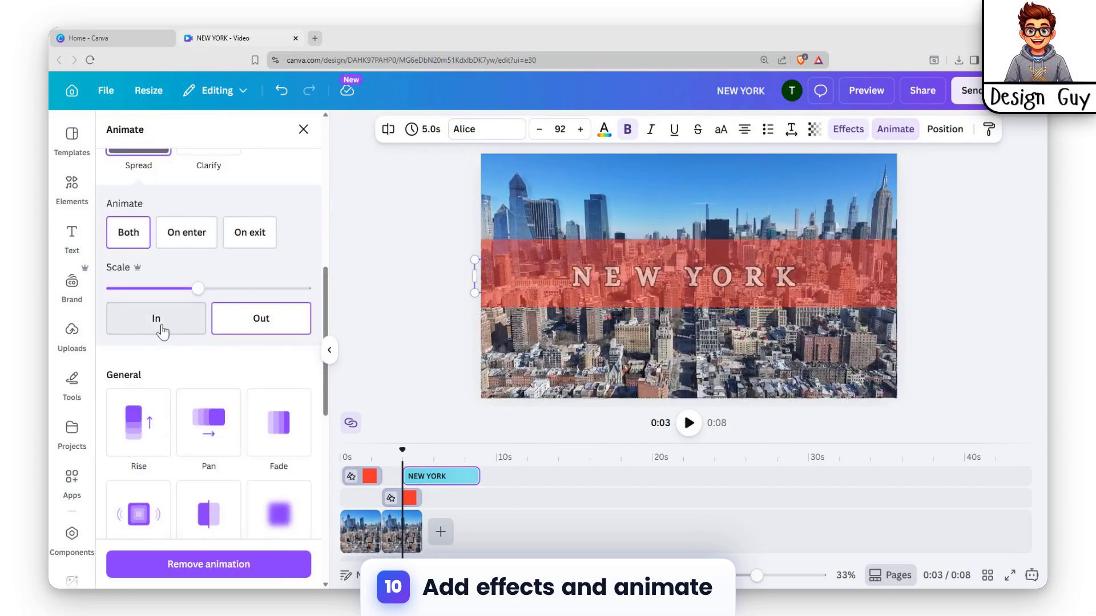
pyautogui.moveTo(198, 288); pyautogui.dragTo(294, 289)
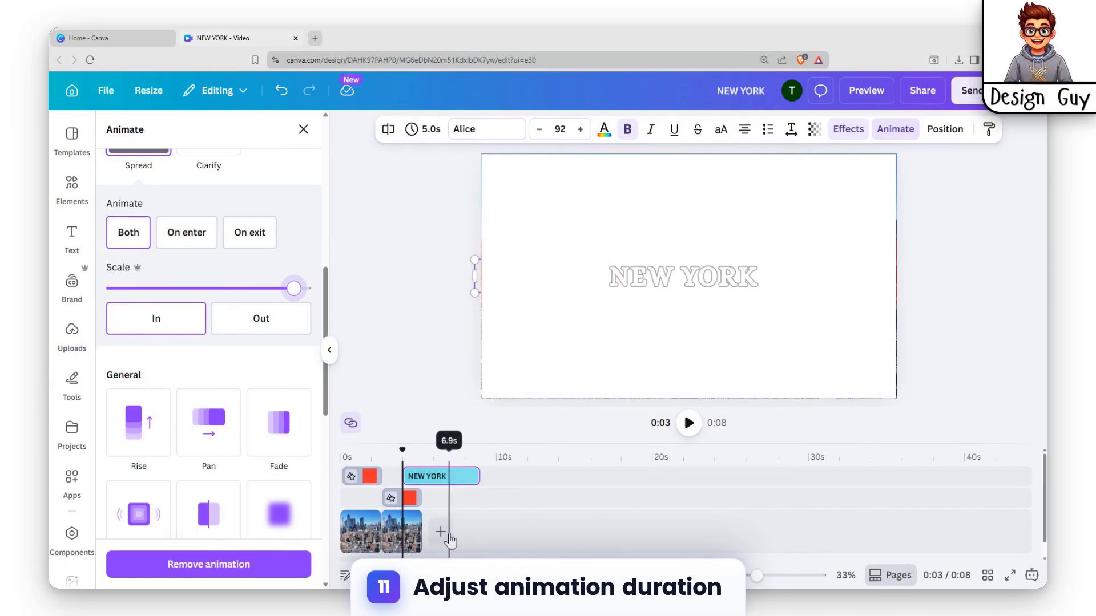
# Shorten the heading on the timeline to 2.5 s and align it with the second skyline clip.
pyautogui.moveTo(443, 476); pyautogui.dragTo(424, 477)
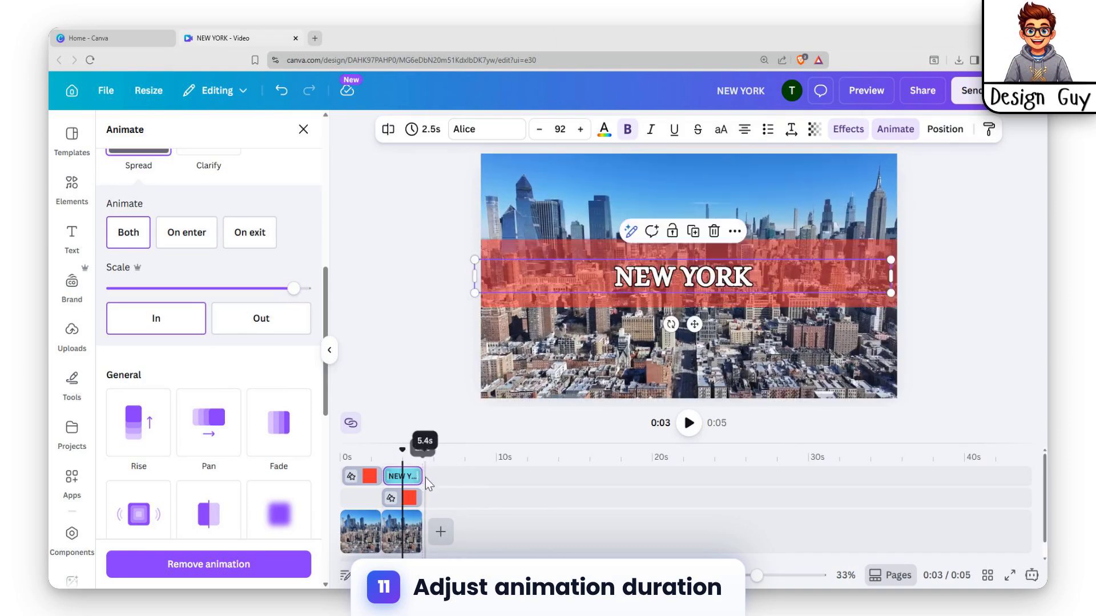
# Add a Match & Move transition lasting 1.3 seconds between the two skyline clips.
pyautogui.click(376, 545)
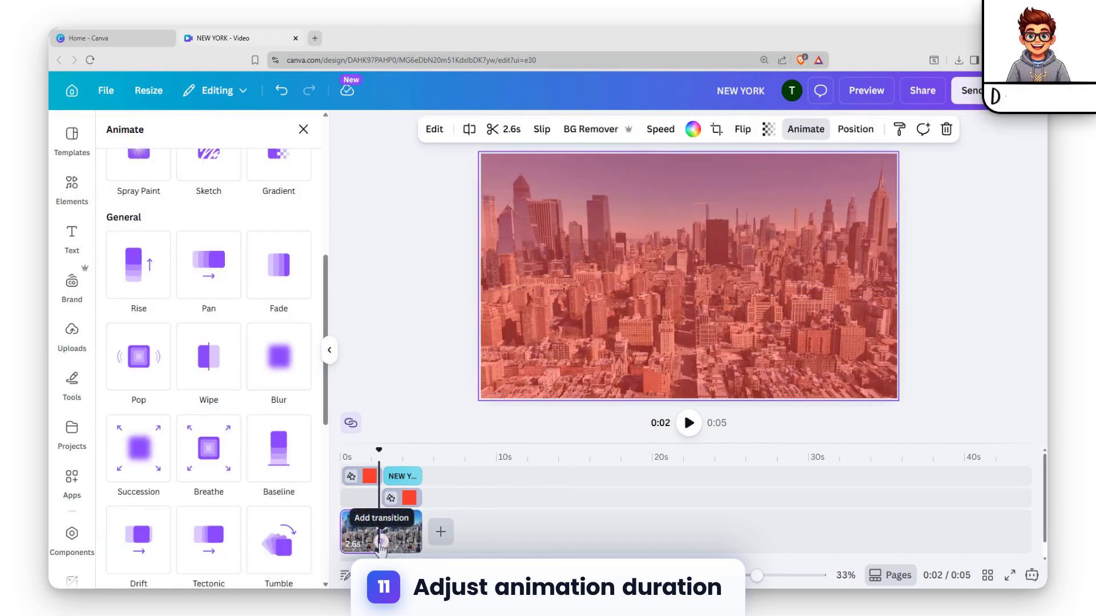
pyautogui.click(381, 539)
pyautogui.click(146, 387)
pyautogui.click(145, 387)
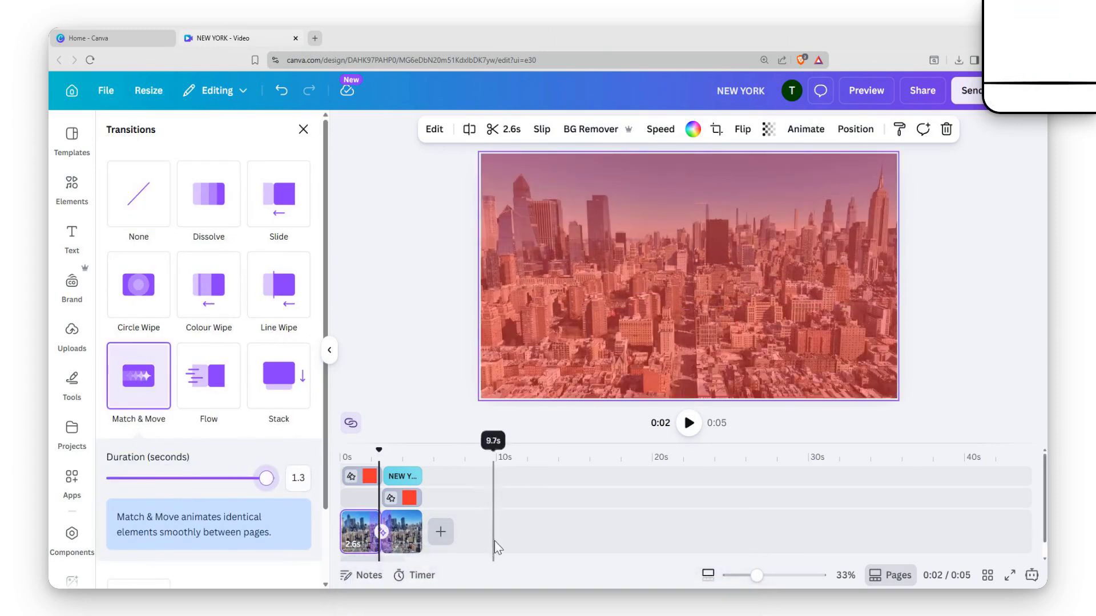
pyautogui.click(508, 534)
# Play the video from the start, and replay the transition into the heading to check the animation.
pyautogui.click(355, 531)
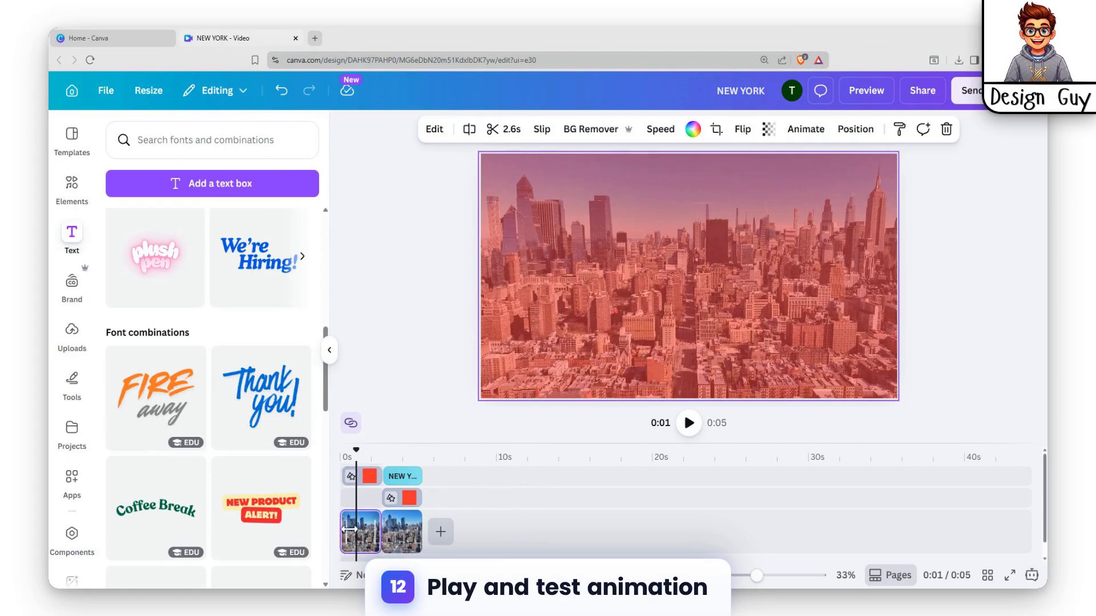
pyautogui.moveTo(354, 453); pyautogui.dragTo(326, 454)
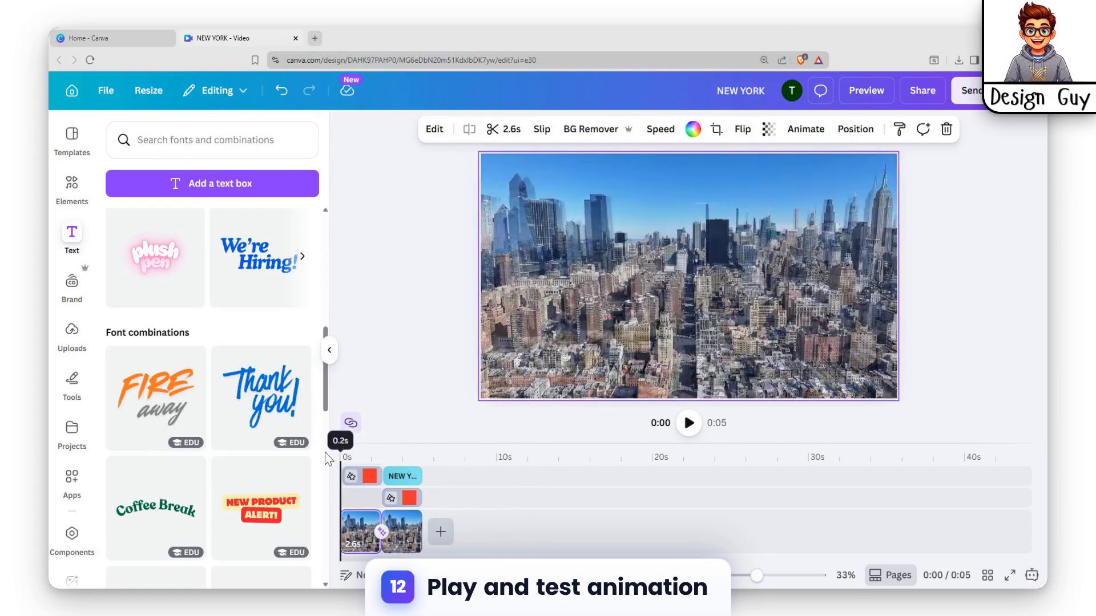
pyautogui.click(688, 427)
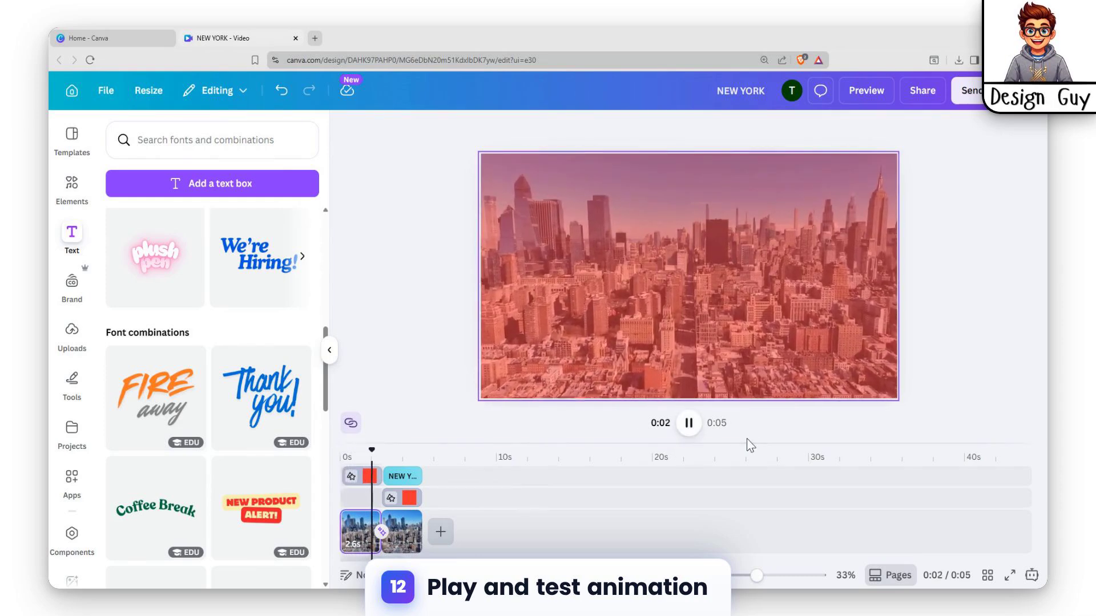
pyautogui.click(690, 425)
pyautogui.moveTo(417, 456); pyautogui.dragTo(379, 456)
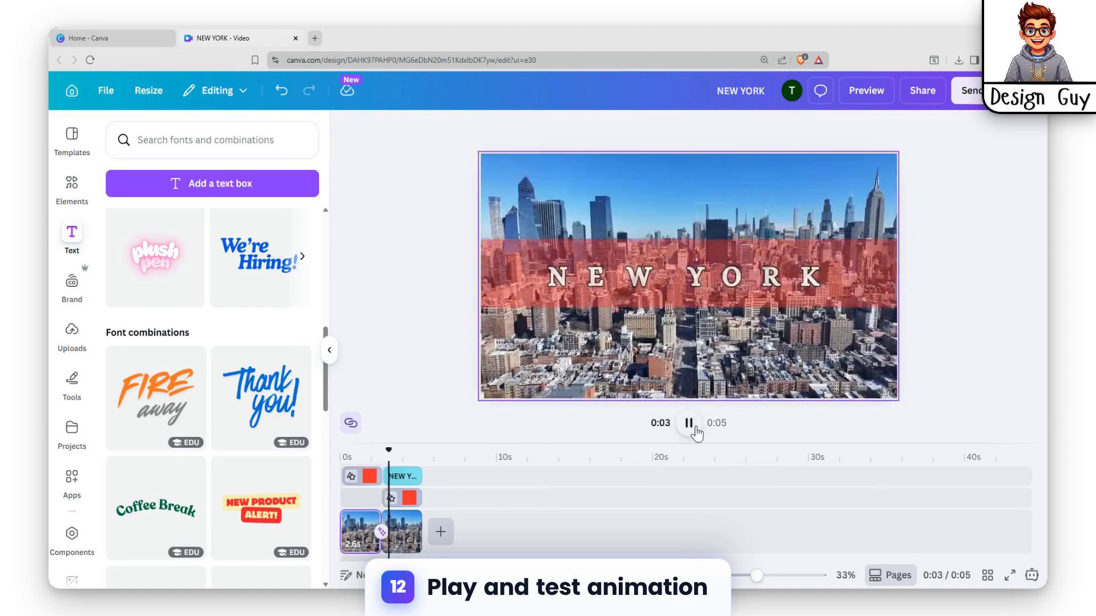
pyautogui.click(690, 425)
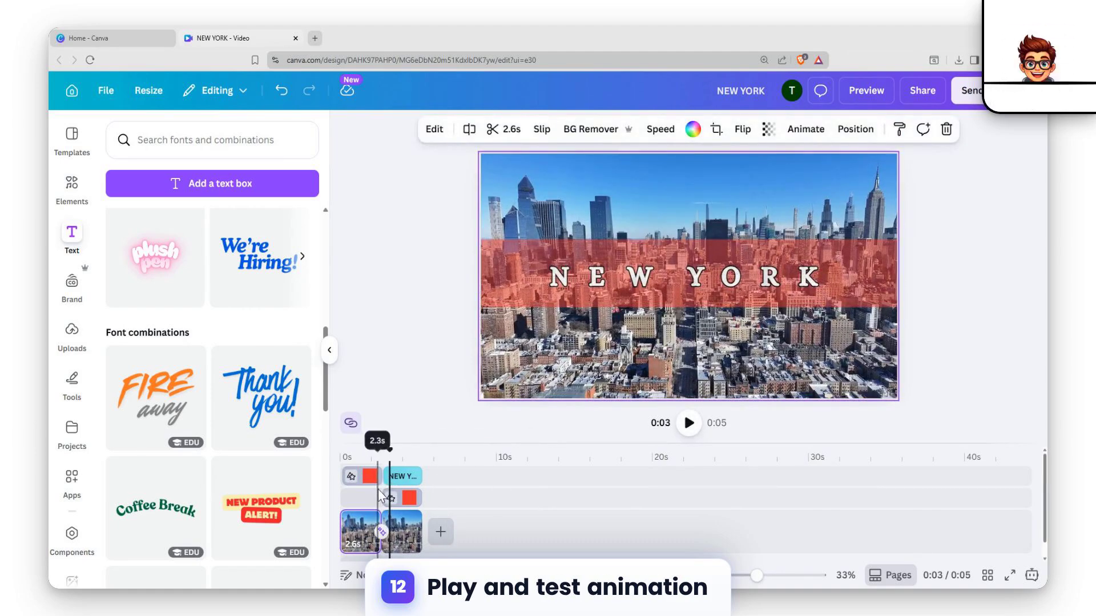
# Move the first red rectangle down on the timeline to the same track as the second rectangle.
pyautogui.click(368, 478)
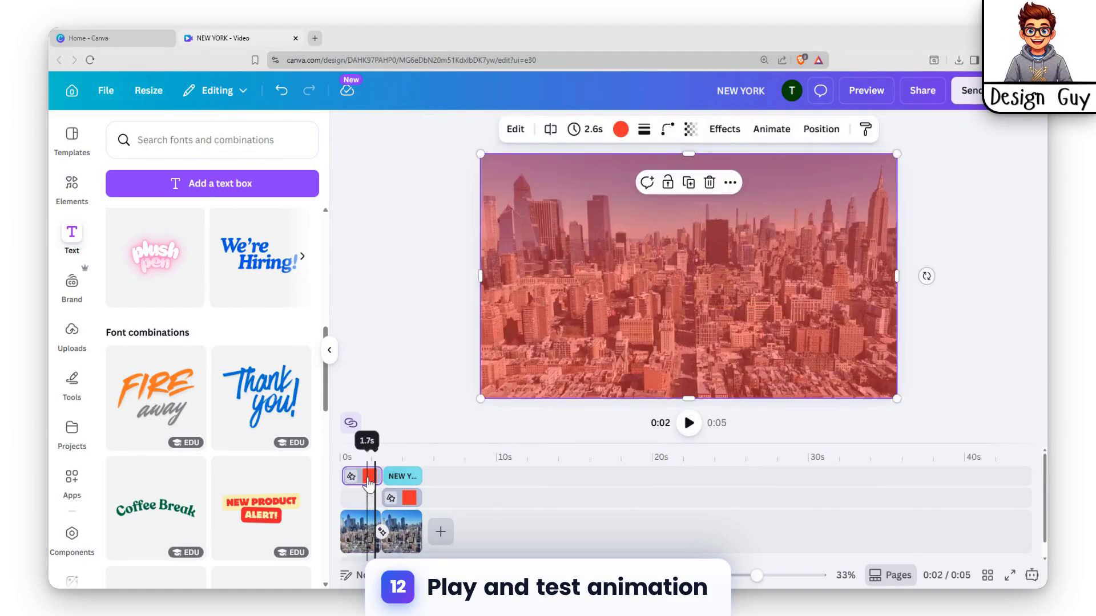
pyautogui.moveTo(368, 484); pyautogui.dragTo(370, 512)
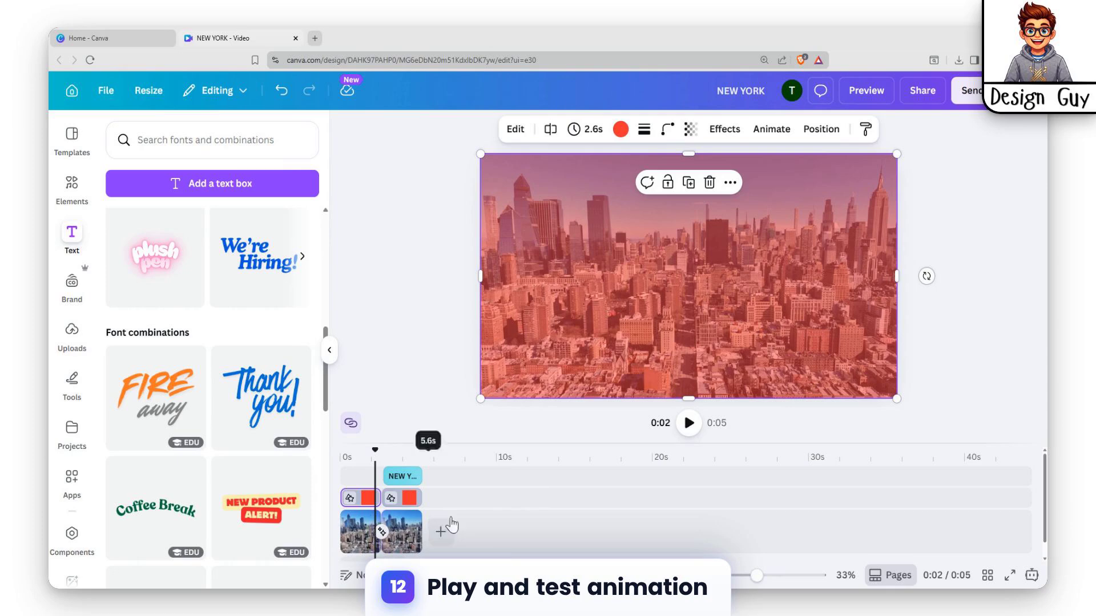
# Play the video through the transition to its end, pausing once on the heading, to check the animation.
pyautogui.click(688, 424)
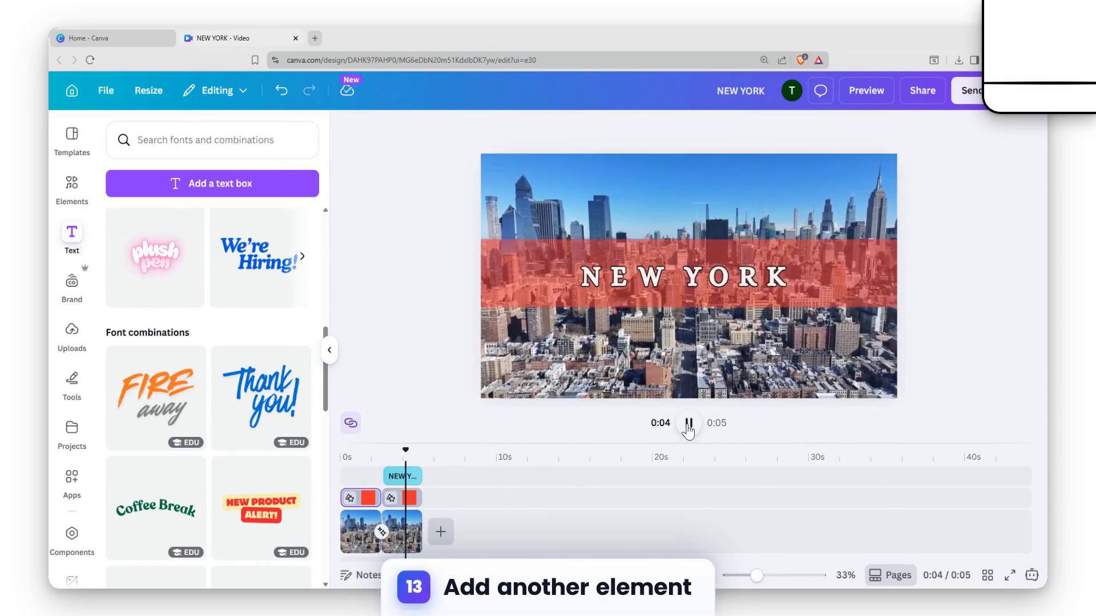
pyautogui.click(688, 424)
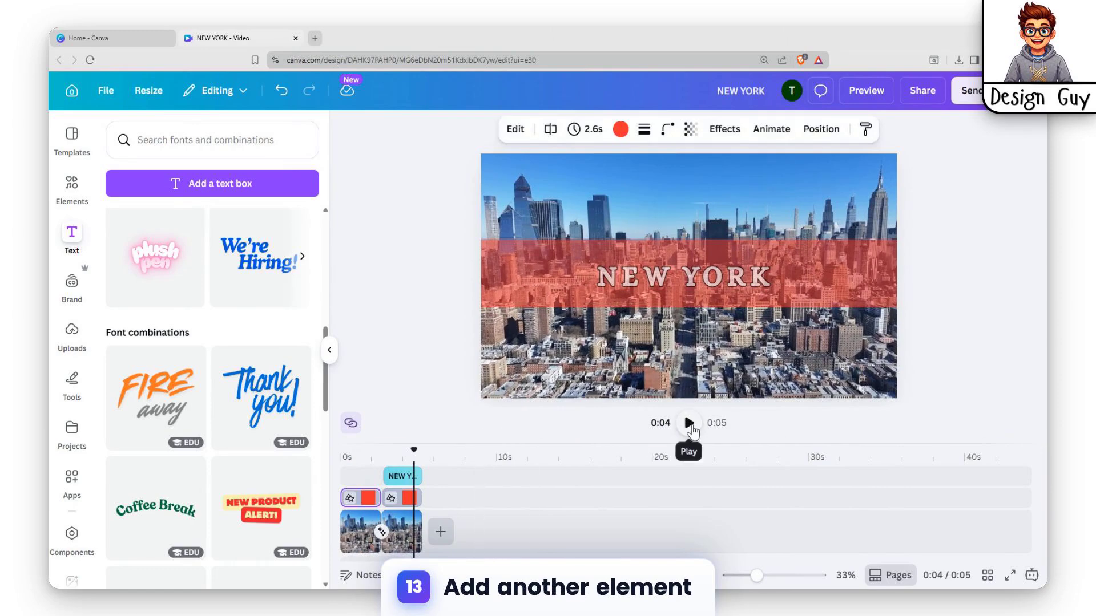
pyautogui.click(689, 428)
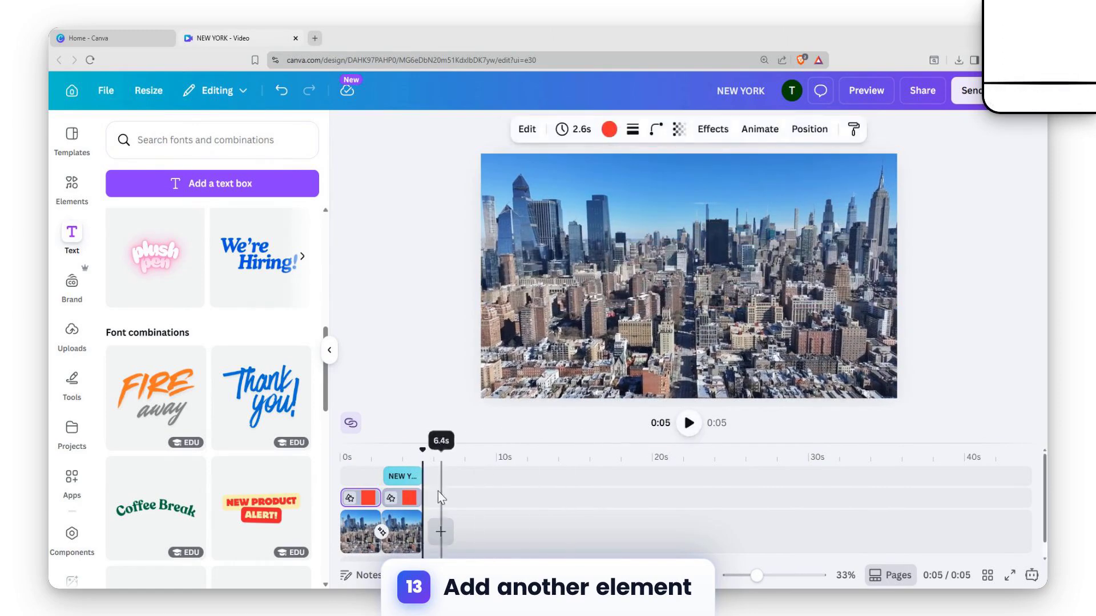
# Duplicate the second skyline clip and add a 1.3-second Match & Move transition between it and the new third clip.
pyautogui.click(404, 532)
pyautogui.hotkey('ctrl', 'd')
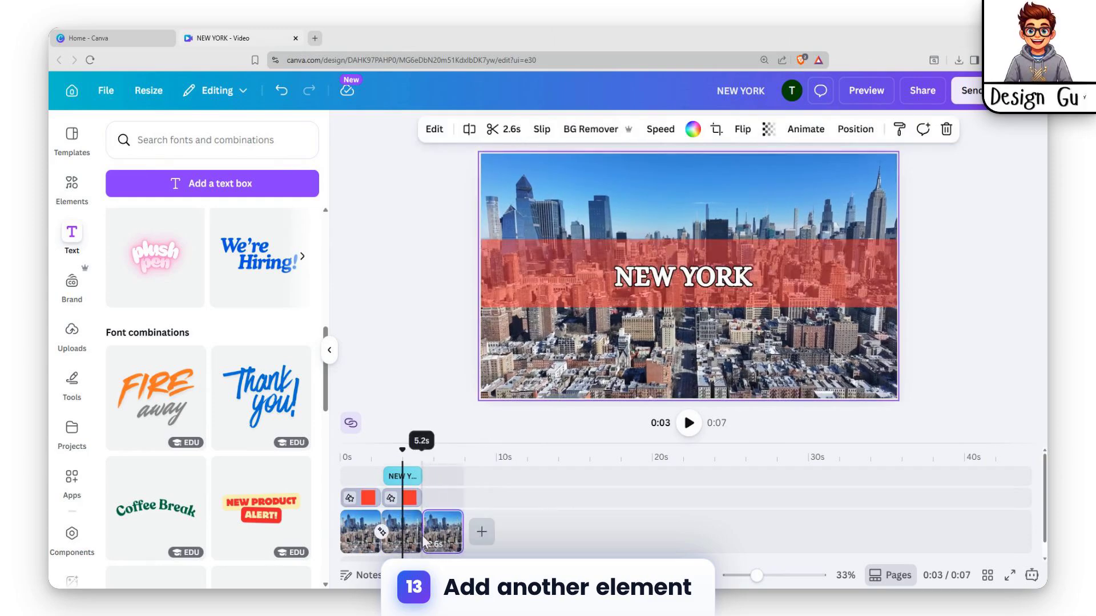
pyautogui.click(423, 532)
pyautogui.click(139, 375)
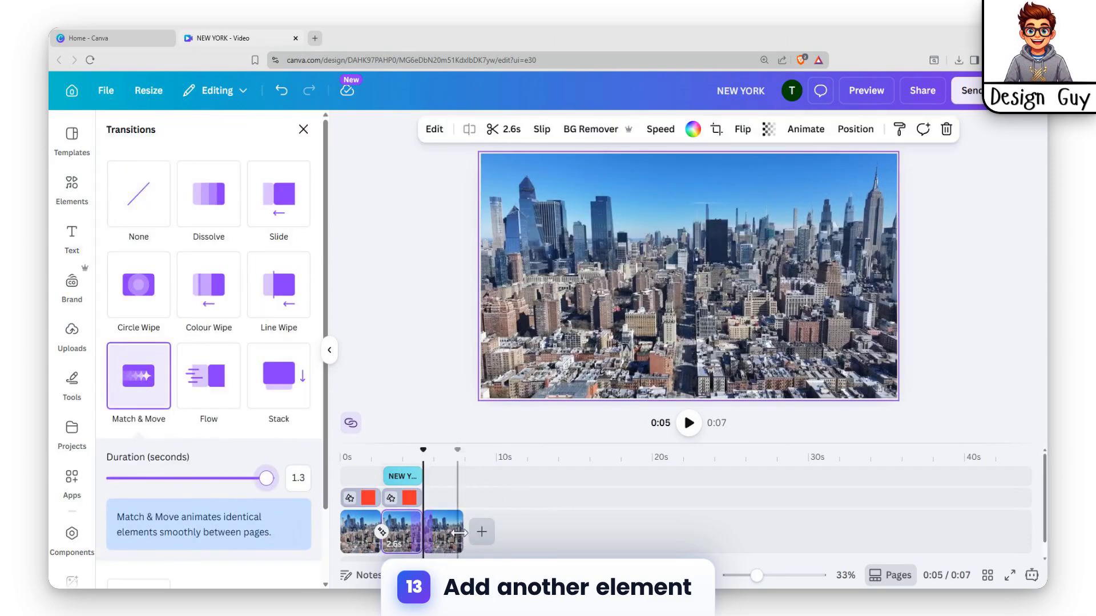
# Play the video from the first clip into the third clip to check both transitions.
pyautogui.click(350, 530)
pyautogui.click(680, 430)
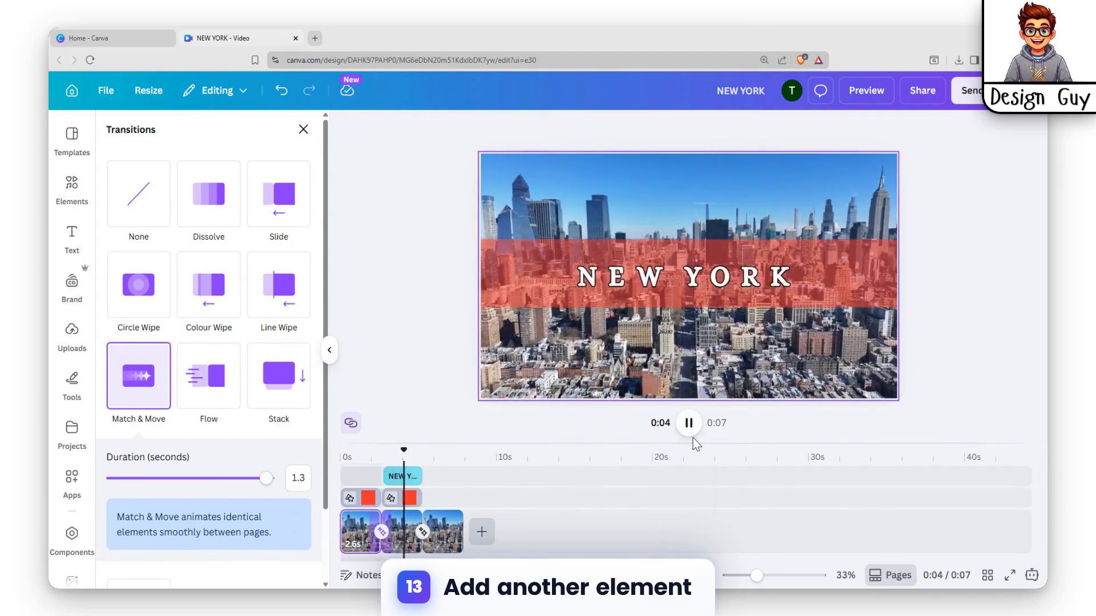
pyautogui.click(689, 423)
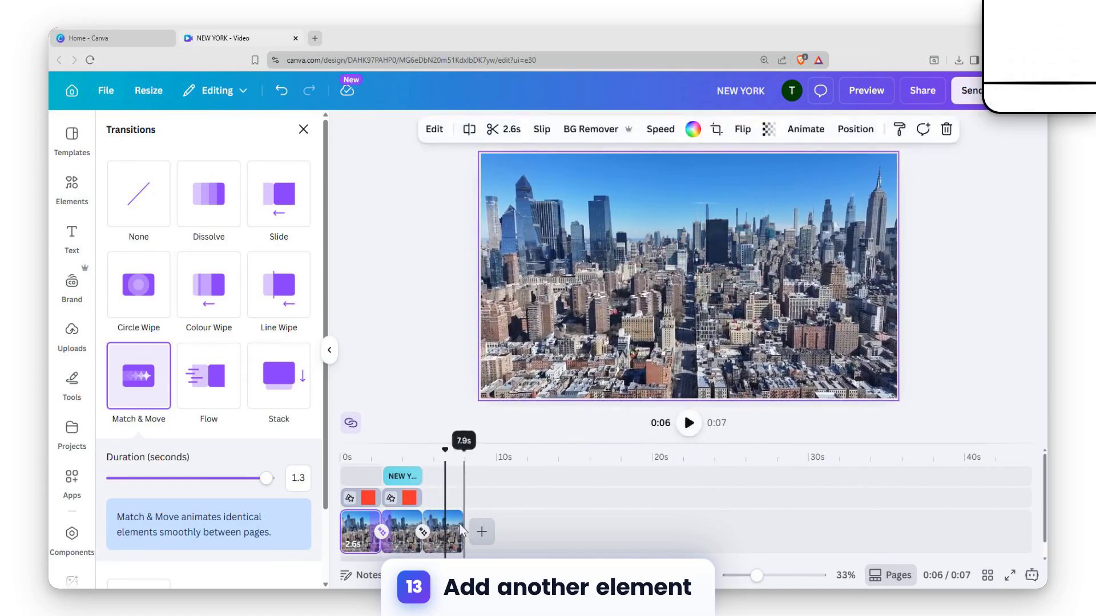
# Extend the third skyline clip on the timeline to 5.0 s, and in further small stretches to 5.8 s.
pyautogui.click(448, 530)
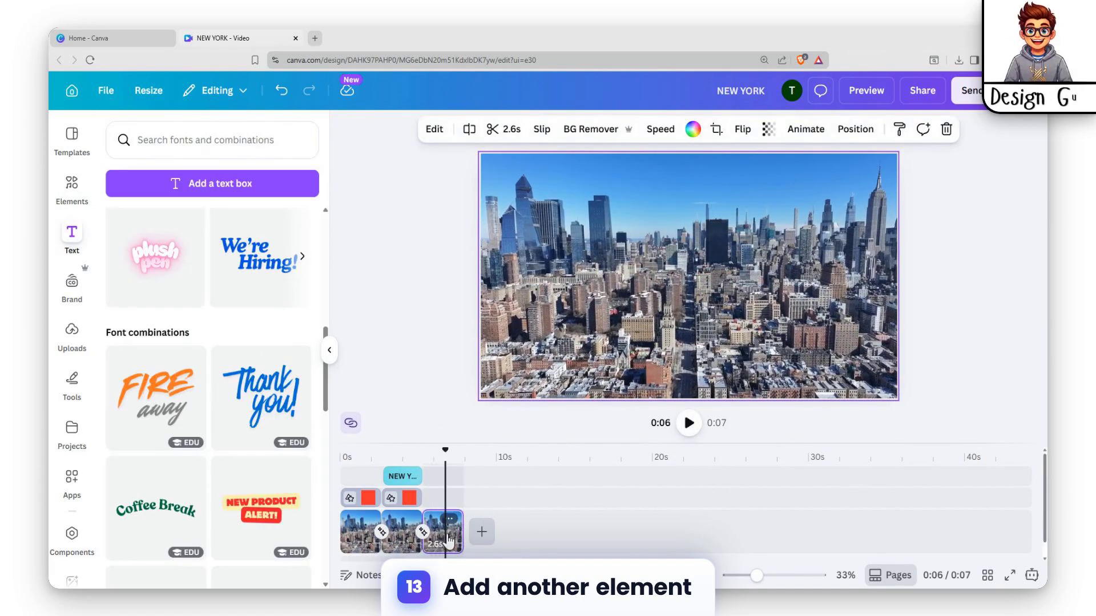
pyautogui.moveTo(461, 534); pyautogui.dragTo(498, 534)
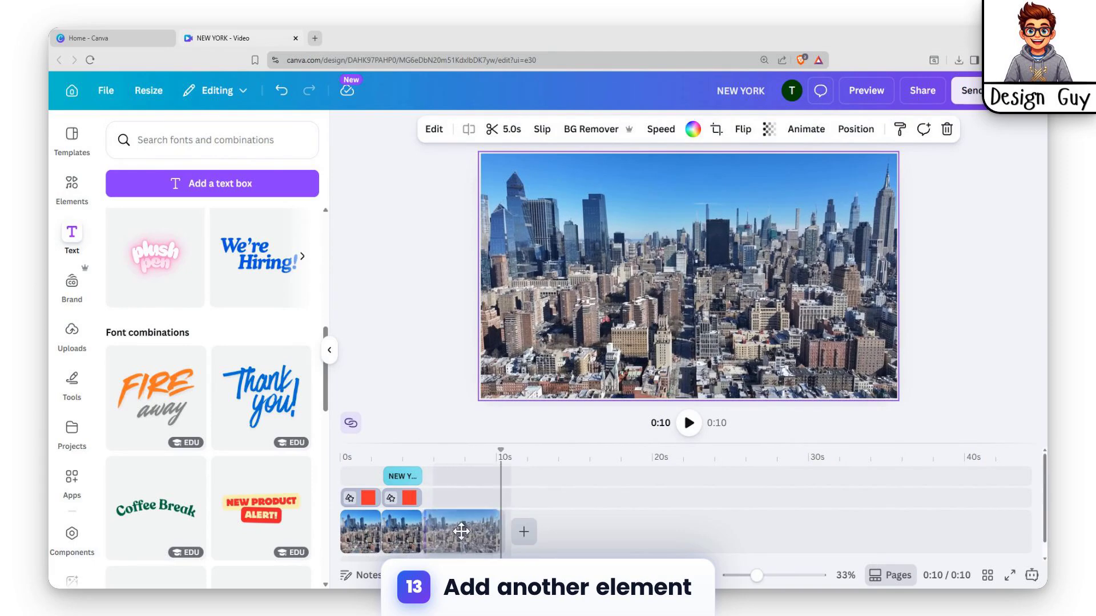
pyautogui.click(356, 543)
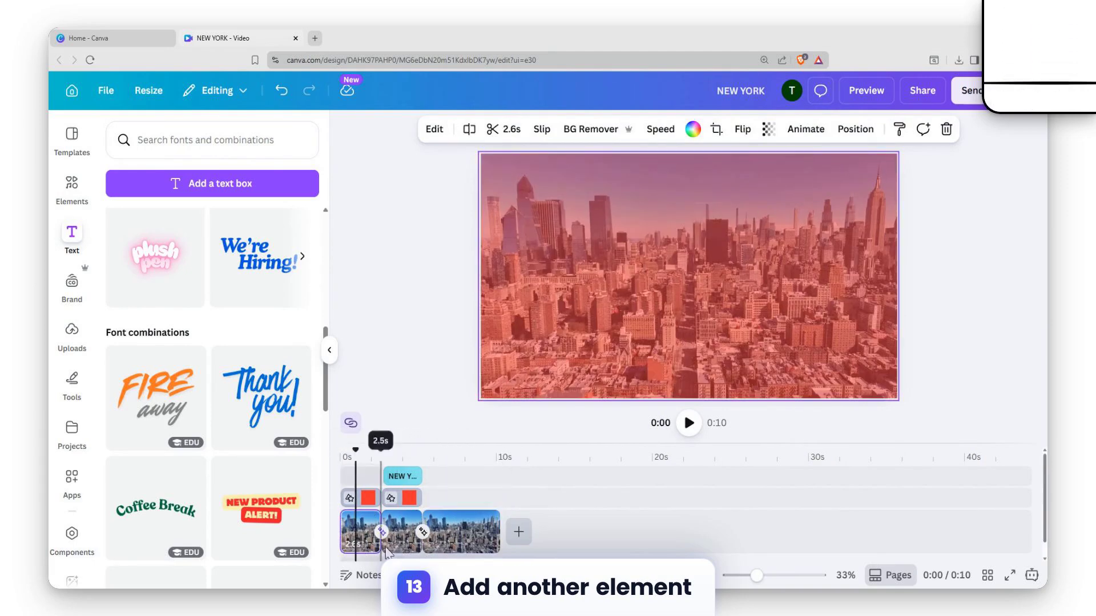
pyautogui.keyDown('shift'); pyautogui.click(398, 546); pyautogui.keyUp('shift')
pyautogui.click(461, 545)
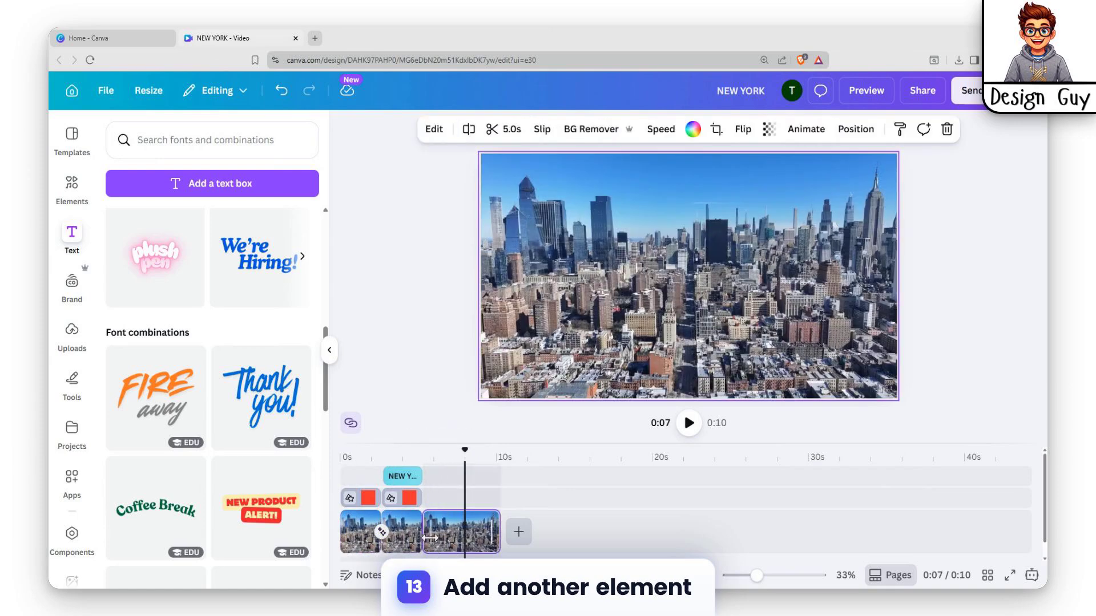
pyautogui.moveTo(496, 532); pyautogui.dragTo(505, 532)
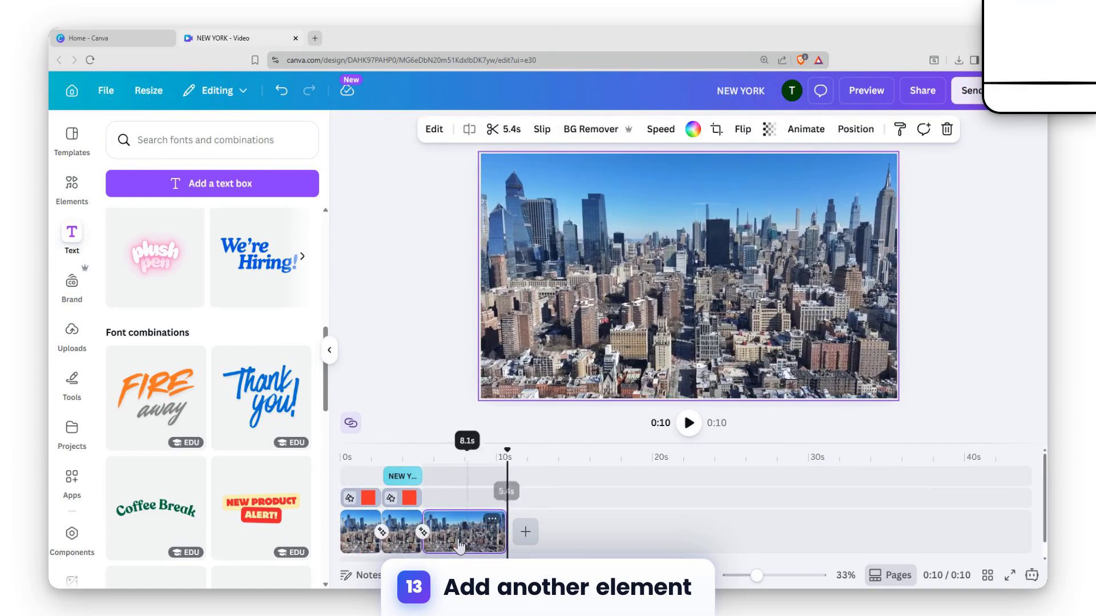
pyautogui.click(429, 534)
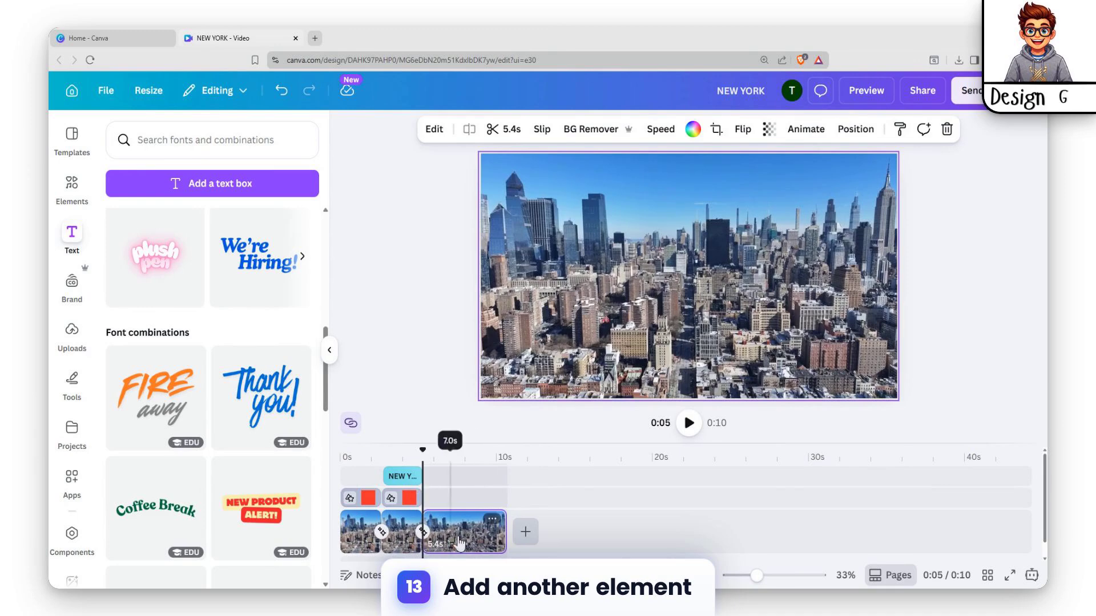
pyautogui.click(465, 540)
pyautogui.moveTo(506, 532); pyautogui.dragTo(514, 531)
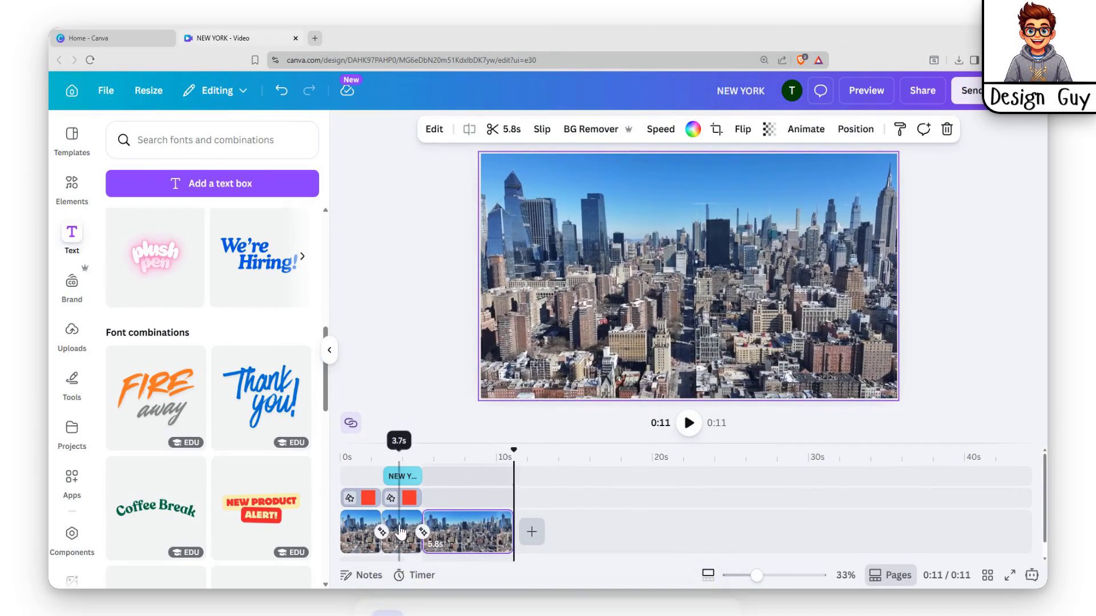
# Trim the end of the third skyline clip to 4.8 s and stretch it out to 6.8 s.
pyautogui.click(398, 545)
pyautogui.click(395, 545)
pyautogui.click(487, 542)
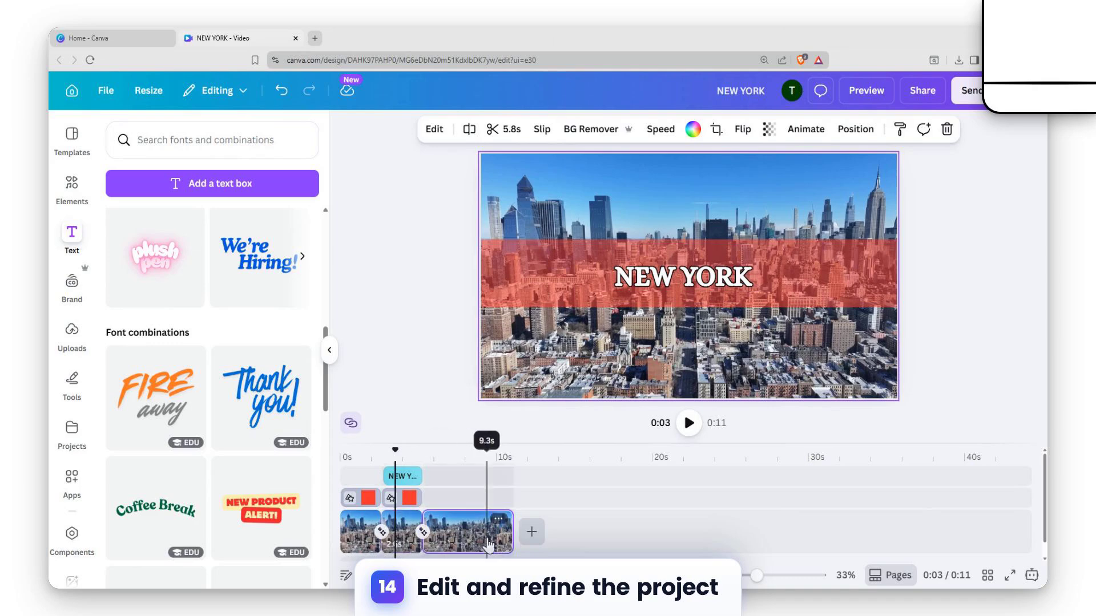
pyautogui.moveTo(507, 536)
pyautogui.mouseDown()
pyautogui.moveTo(488, 533)
pyautogui.moveTo(497, 537)
pyautogui.mouseUp()
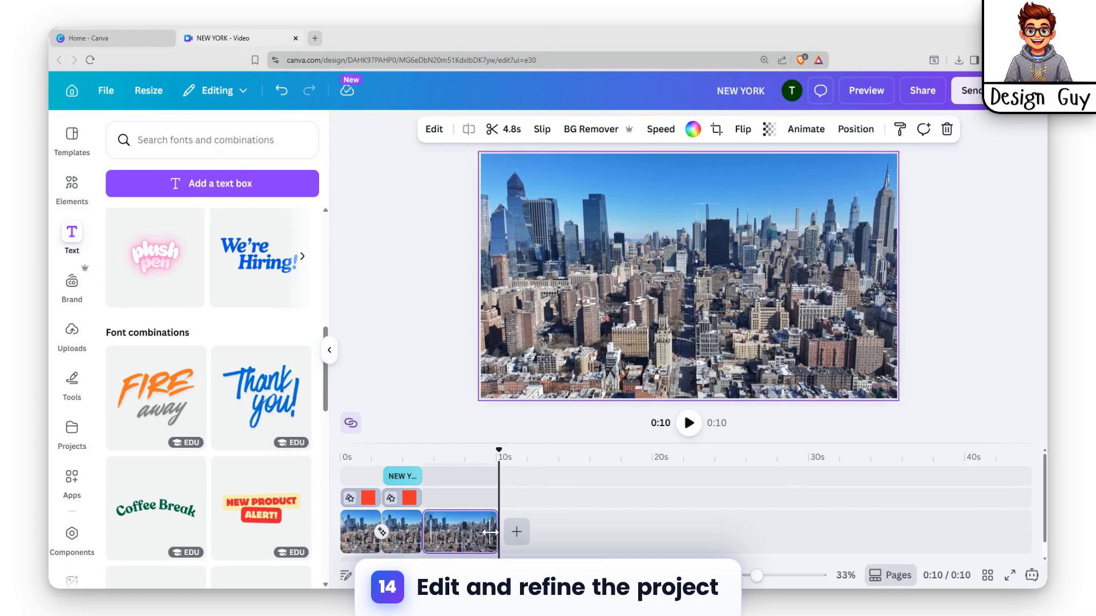
pyautogui.moveTo(490, 532); pyautogui.dragTo(523, 525)
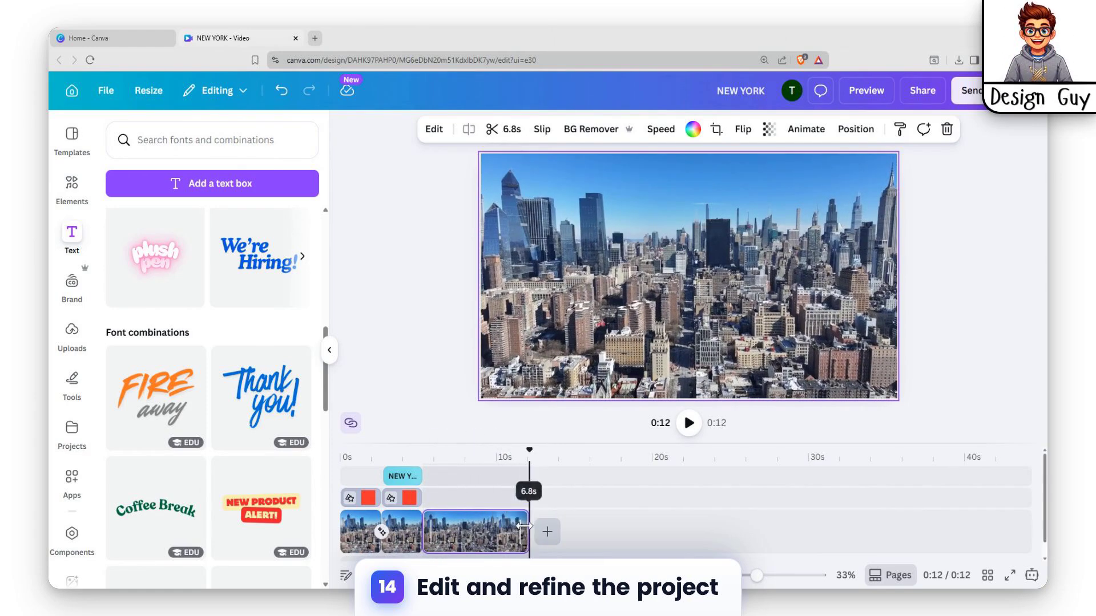
# Split the third skyline clip at about 9 s on the timeline and cut it down so the video ends at about 8 s.
pyautogui.click(485, 532)
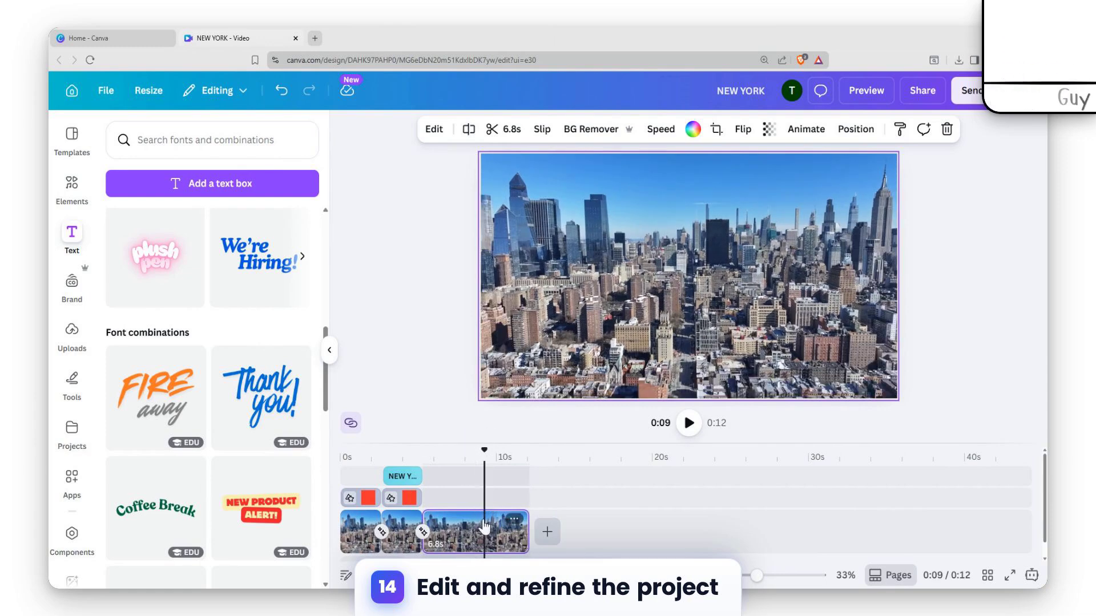
pyautogui.rightClick(477, 522)
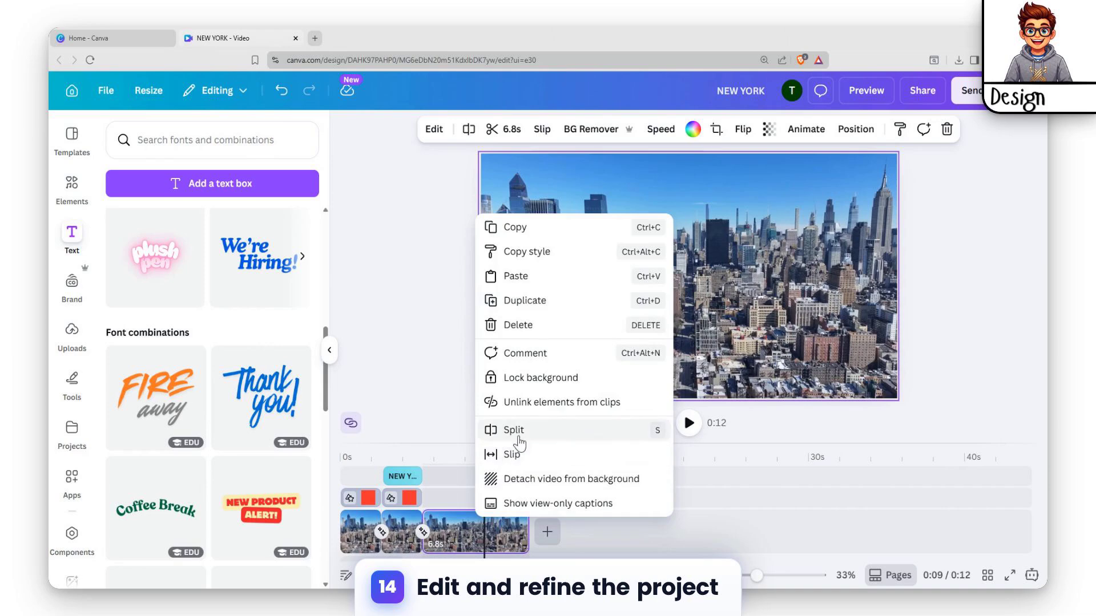
pyautogui.click(514, 430)
pyautogui.click(455, 530)
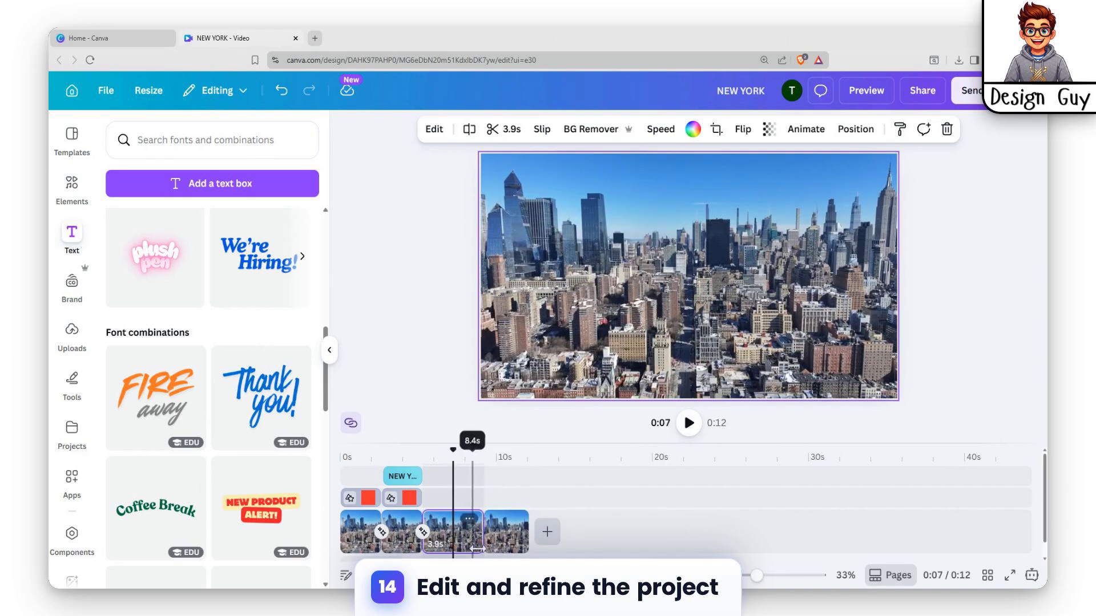
pyautogui.moveTo(437, 536); pyautogui.dragTo(455, 532)
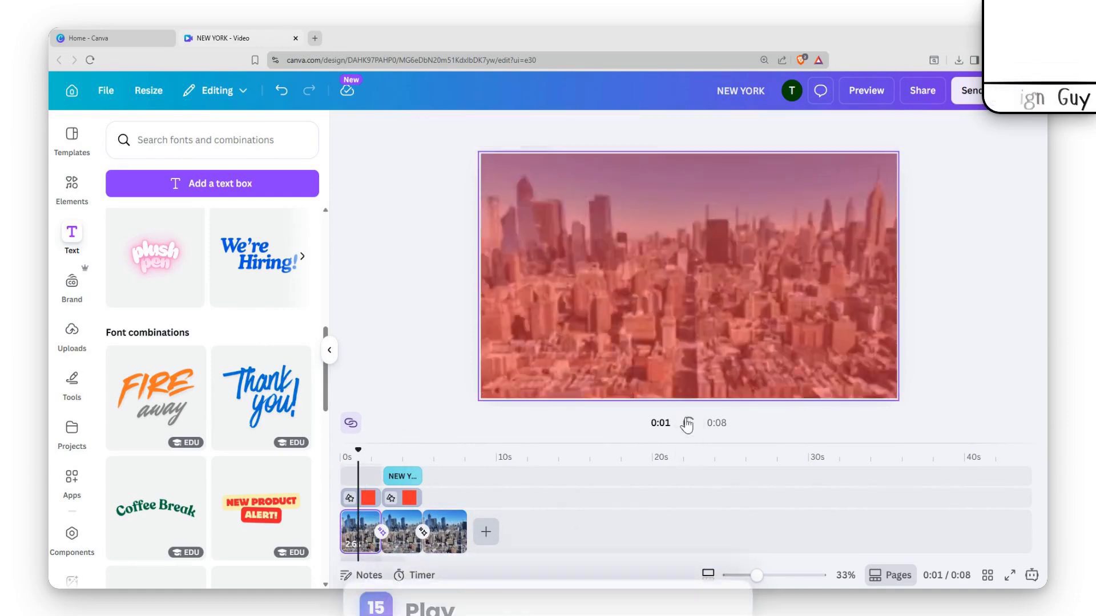
# Play the shortened video through all three clips to review the final result.
pyautogui.click(689, 423)
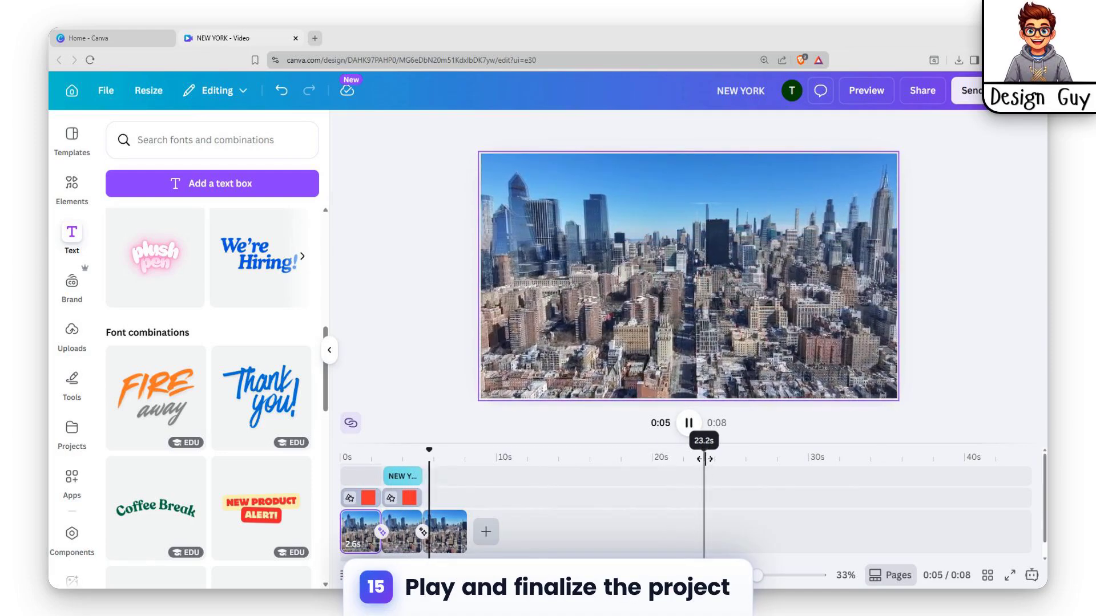
pyautogui.click(696, 426)
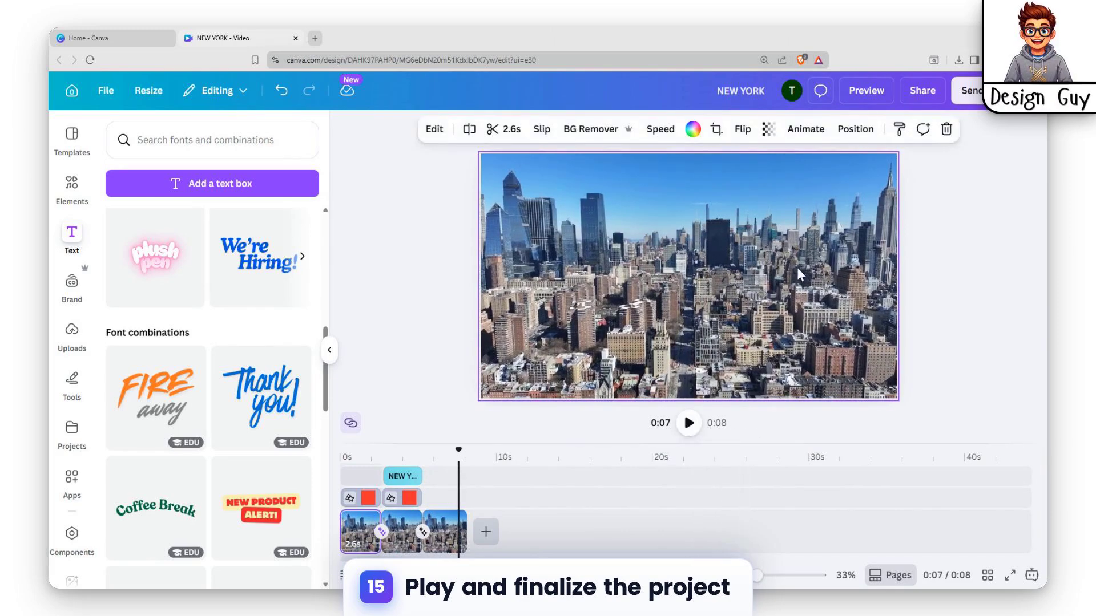
# Download the design as an MP4 video with the quality set to 4K (UHD).
pyautogui.click(921, 90)
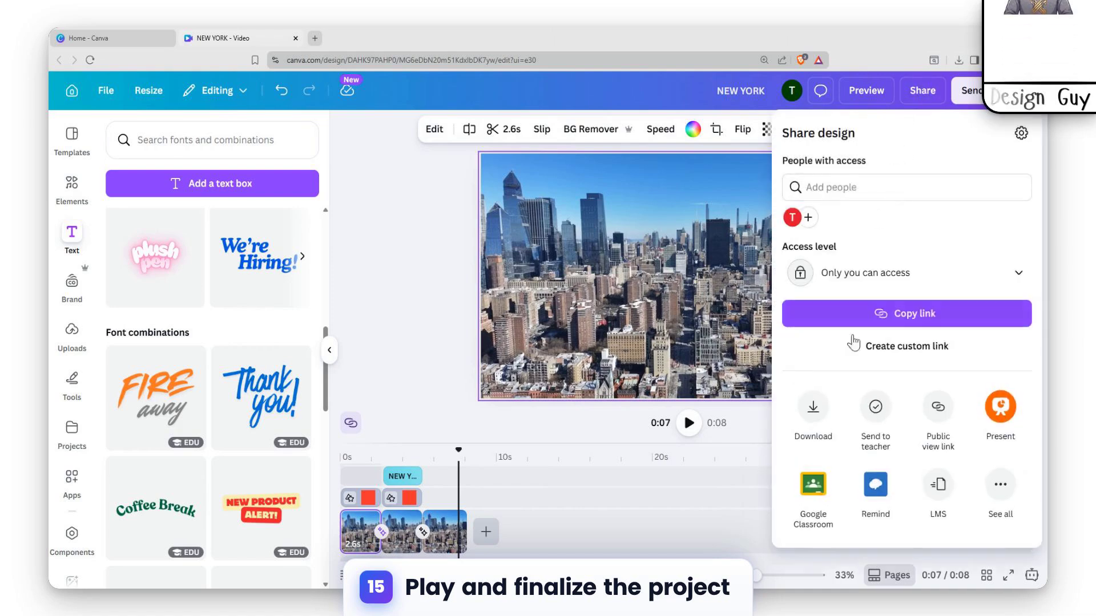
pyautogui.click(815, 478)
pyautogui.moveTo(936, 234); pyautogui.dragTo(1011, 233)
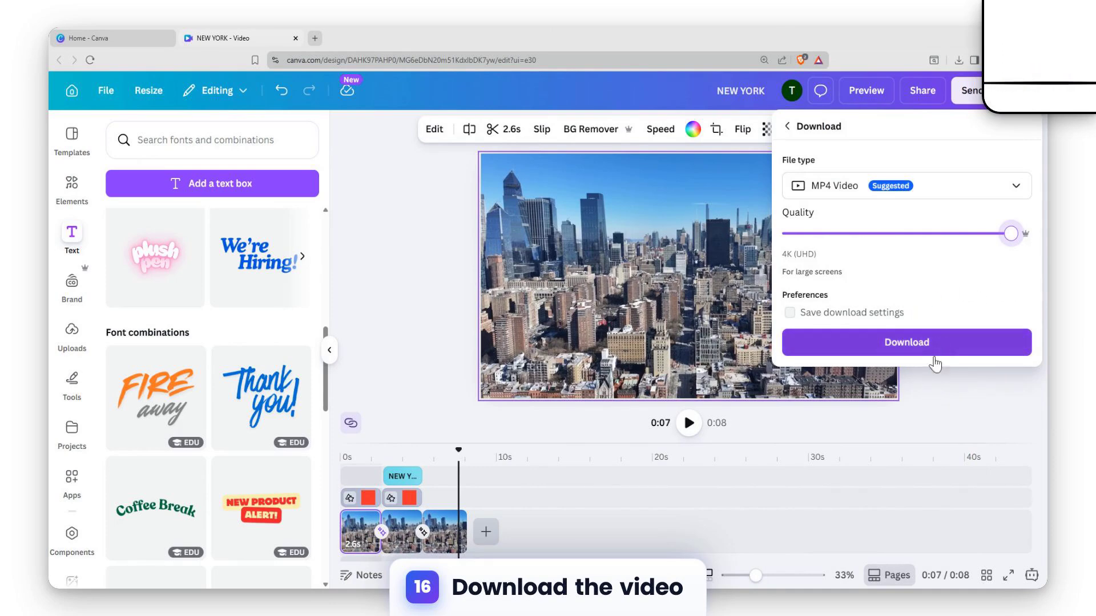
pyautogui.click(873, 349)
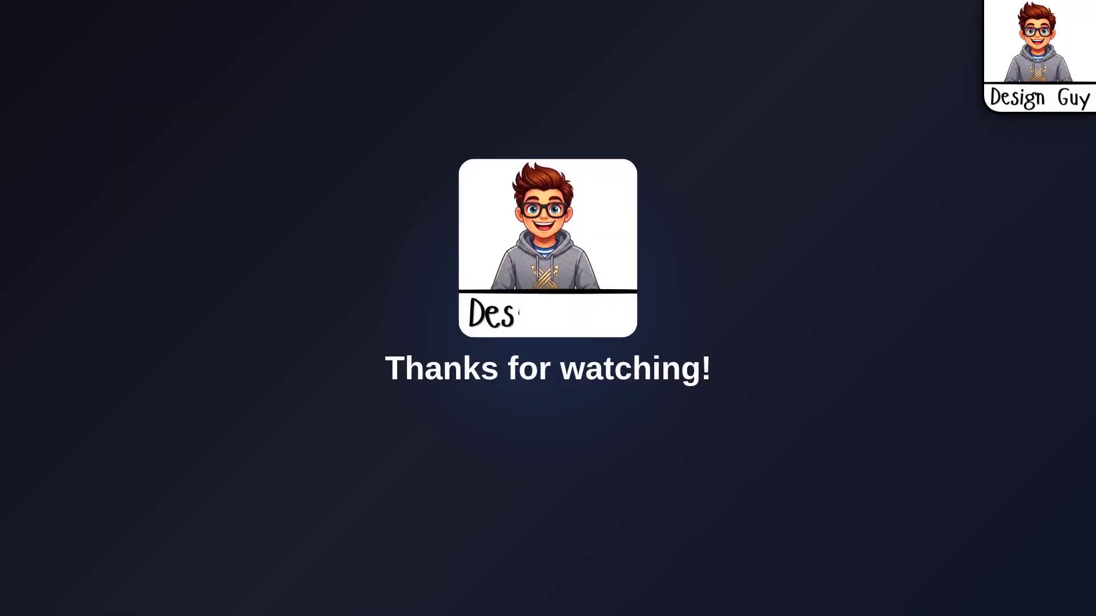